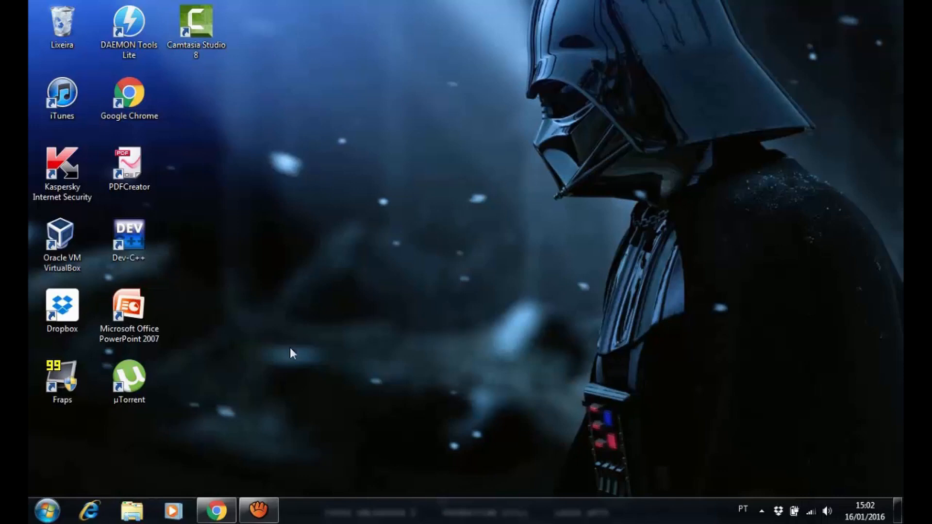
Restore the Chrome window from the taskbar to show the Google new-tab page
{"action": "left_click", "coordinate": [216, 511]}
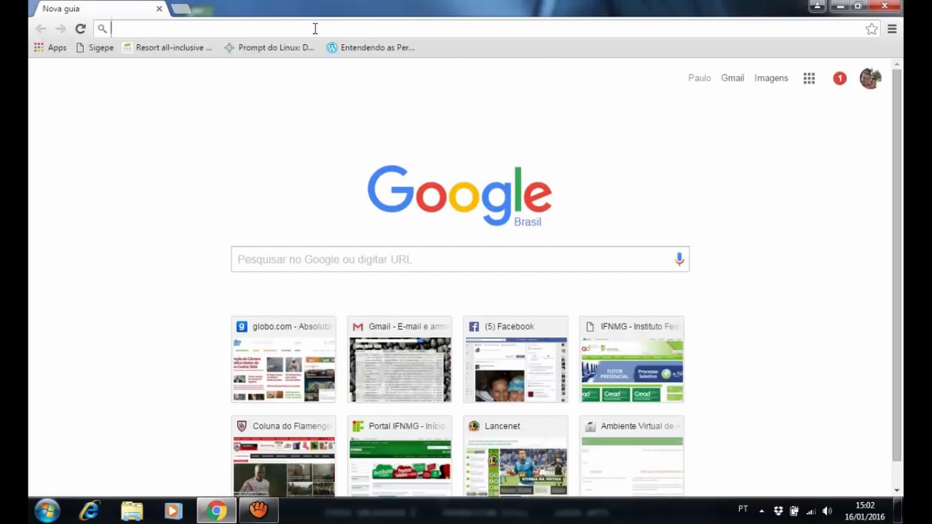
{"action": "type", "text": "WW"}
{"action": "key", "text": "BackSpace"}
{"action": "key", "text": "BackSpace"}
{"action": "key", "text": "BackSpace"}
{"action": "type", "text": "www.u"}
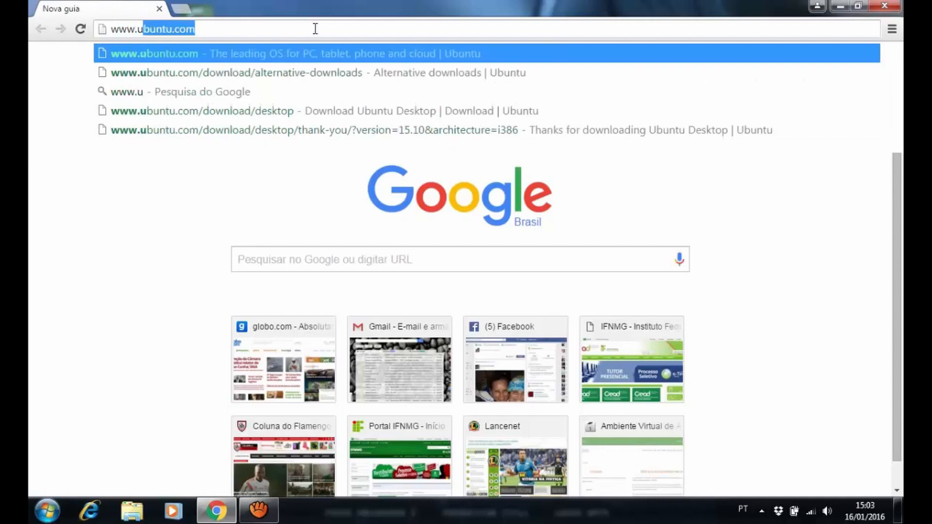
{"action": "type", "text": "buntu.com"}
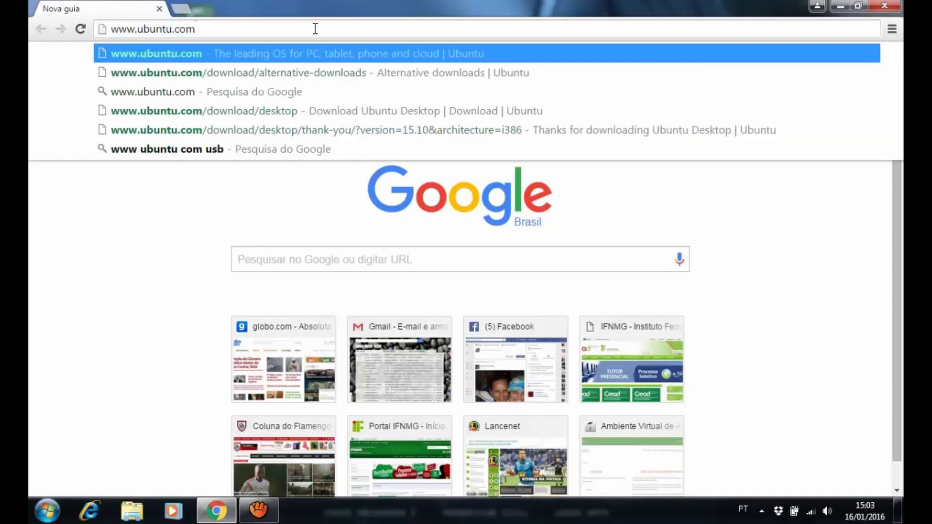
{"action": "key", "text": "Return"}
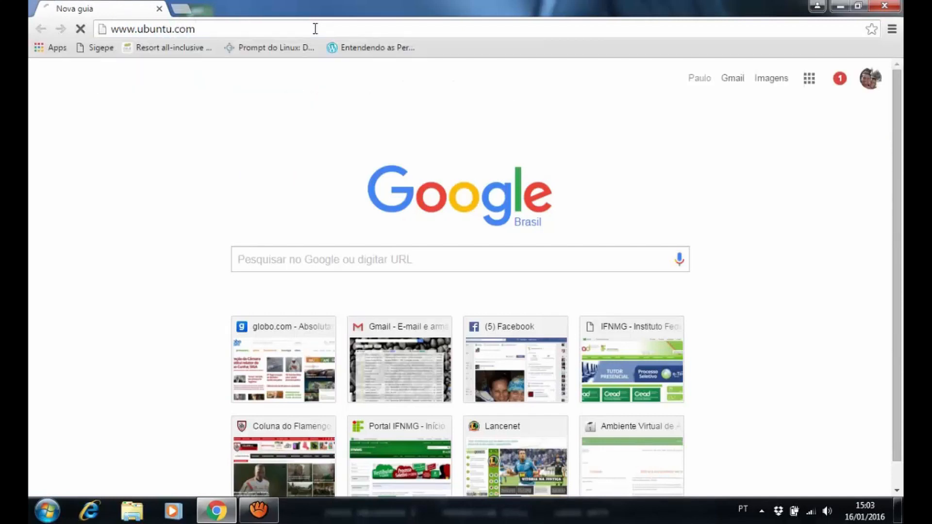
{"action": "left_click", "coordinate": [315, 29]}
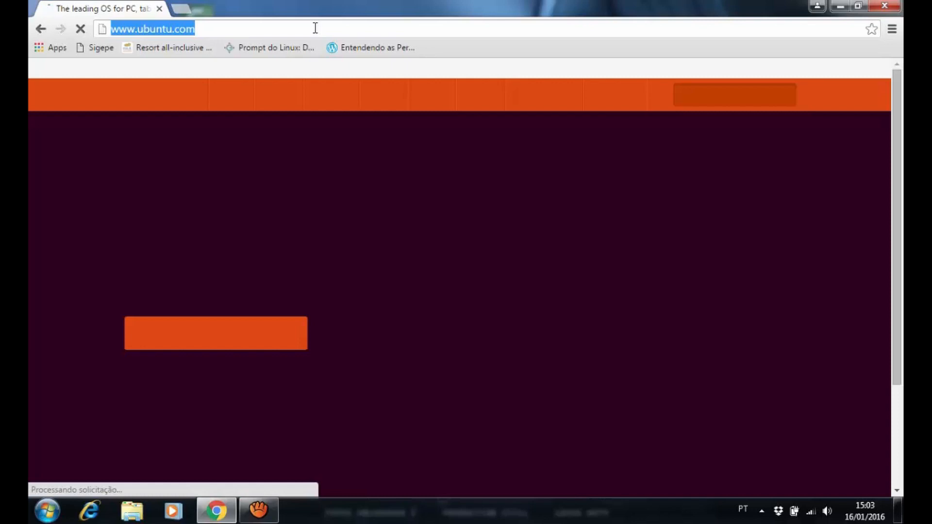
Open the Ubuntu Desktop download page from the Download menu
{"action": "left_click", "coordinate": [315, 28]}
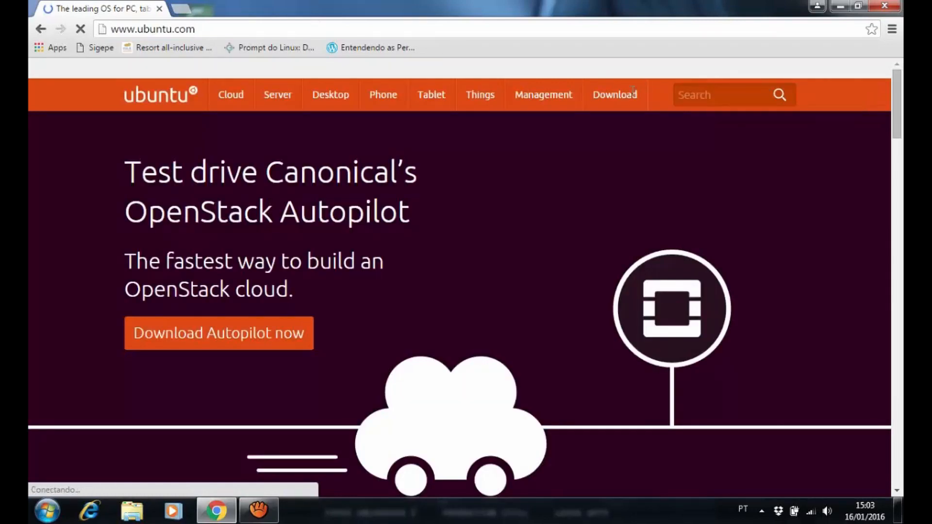
{"action": "mouse_move", "coordinate": [619, 99]}
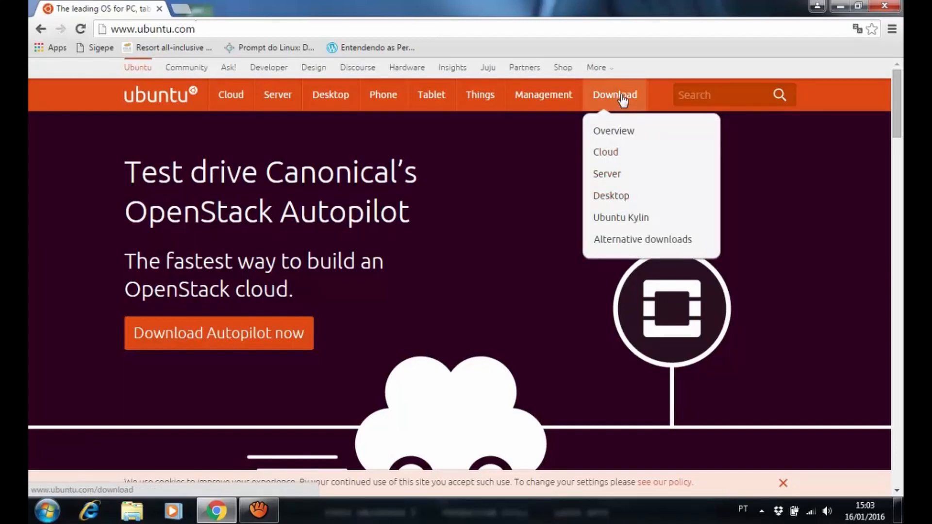
{"action": "left_click", "coordinate": [618, 198]}
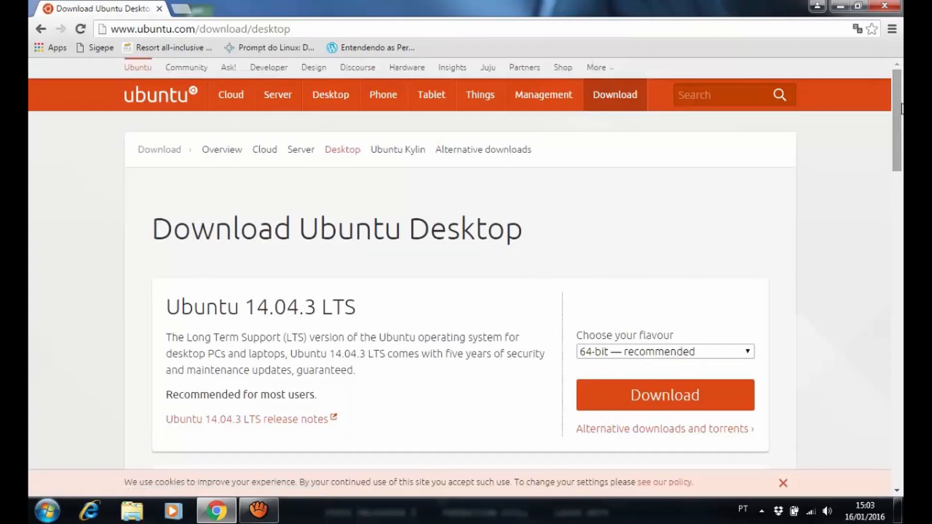
Scroll down and compare the 15.10 and 14.04.3 release versions
{"action": "left_click_drag", "start_coordinate": [901, 109], "coordinate": [902, 148]}
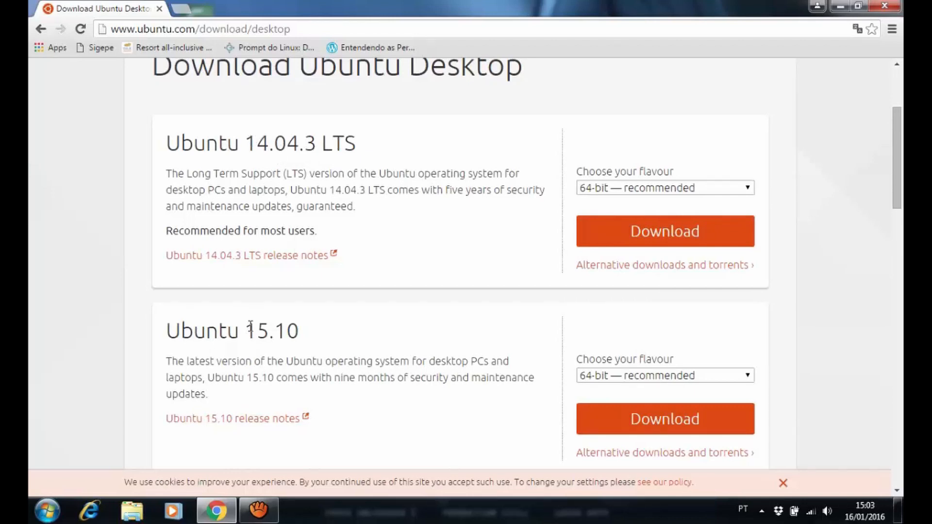
{"action": "left_click_drag", "start_coordinate": [251, 328], "coordinate": [304, 331]}
{"action": "left_click", "coordinate": [325, 334]}
{"action": "left_click_drag", "start_coordinate": [246, 142], "coordinate": [333, 140]}
{"action": "left_click", "coordinate": [352, 139]}
Set Ubuntu 14.04.3 LTS to the 32-bit flavour and start its download
{"action": "left_click", "coordinate": [648, 193]}
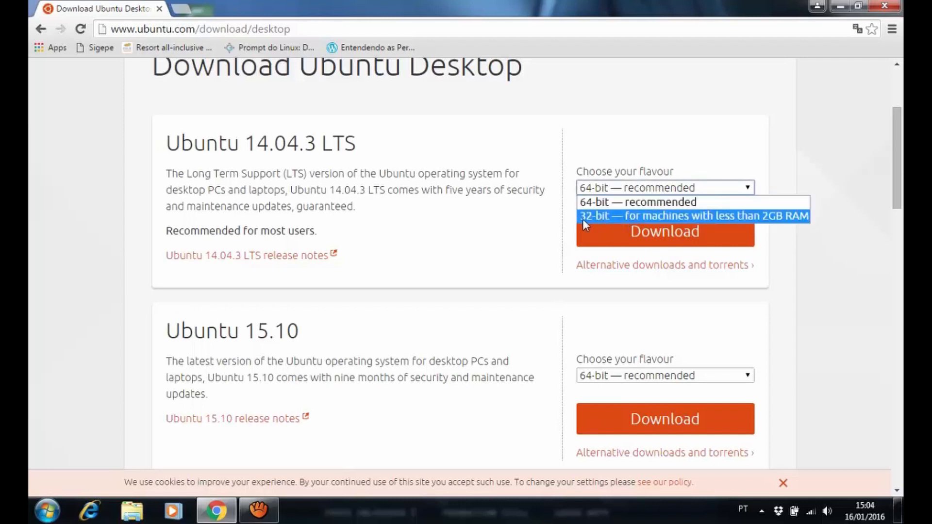
{"action": "left_click", "coordinate": [606, 215]}
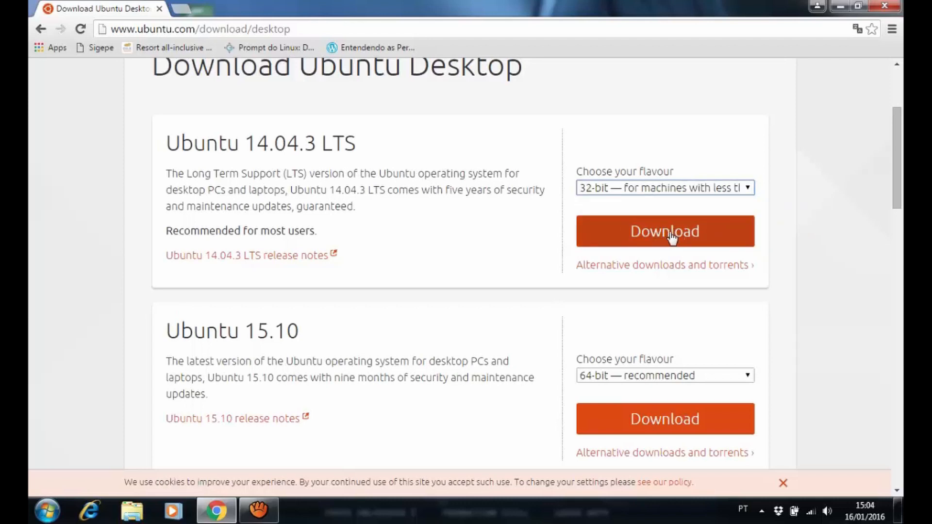
{"action": "left_click", "coordinate": [636, 194]}
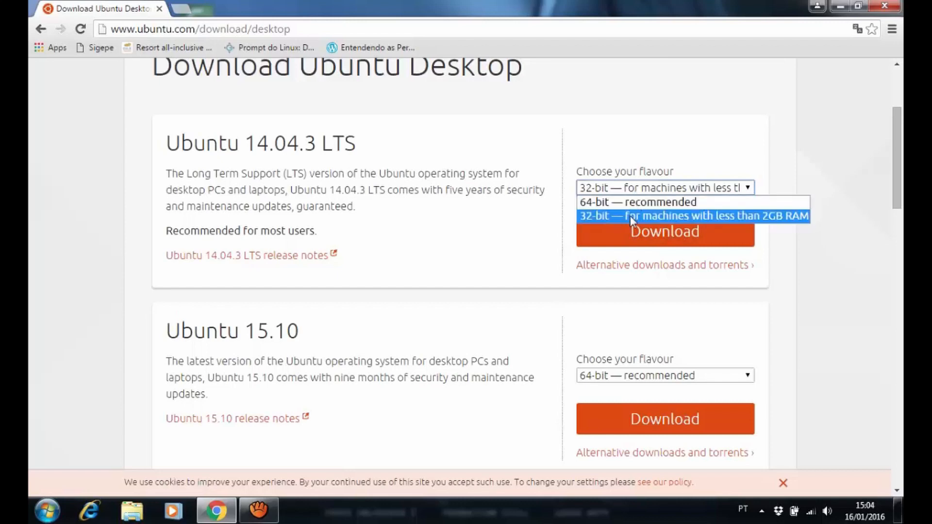
{"action": "left_click", "coordinate": [630, 216]}
{"action": "left_click", "coordinate": [656, 231]}
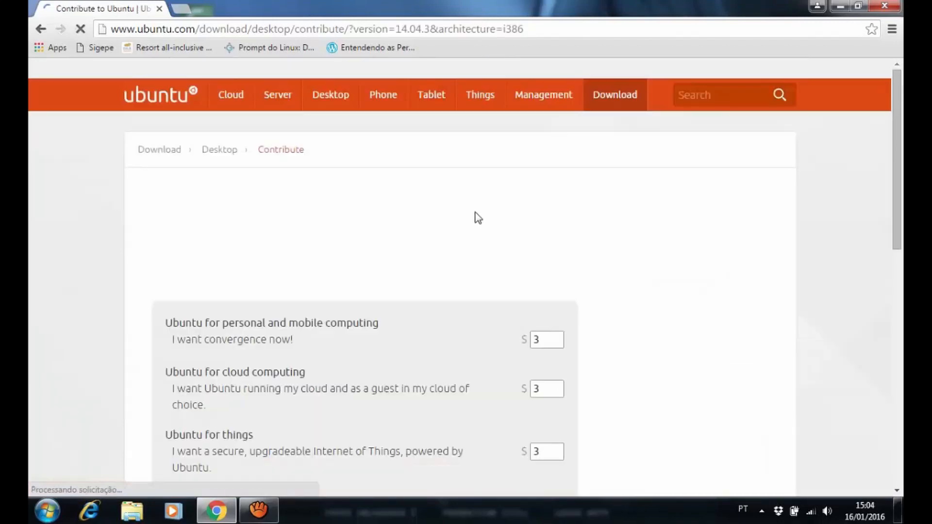
Skip the contribution with 'Not now, take me to the download'
{"action": "scroll", "coordinate": [330, 227], "scroll_direction": "down", "scroll_amount": 3}
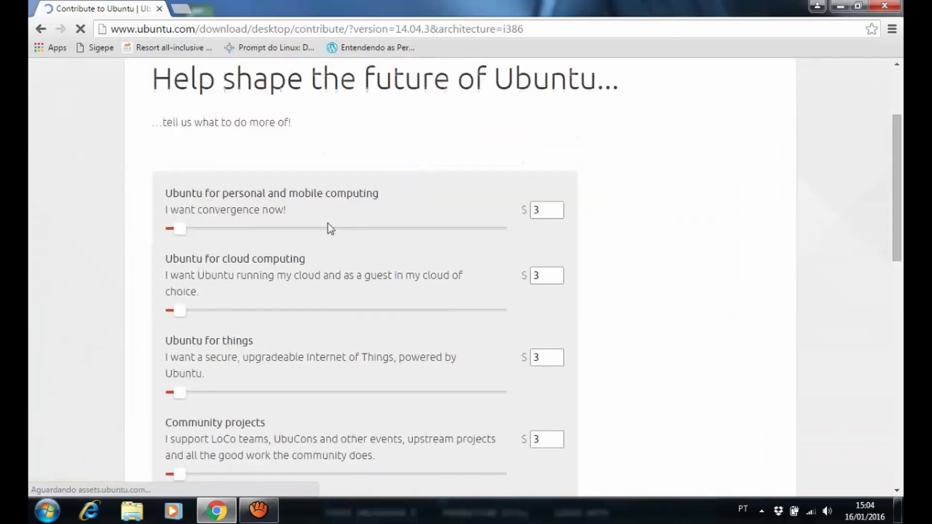
{"action": "scroll", "coordinate": [315, 209], "scroll_direction": "down", "scroll_amount": 2}
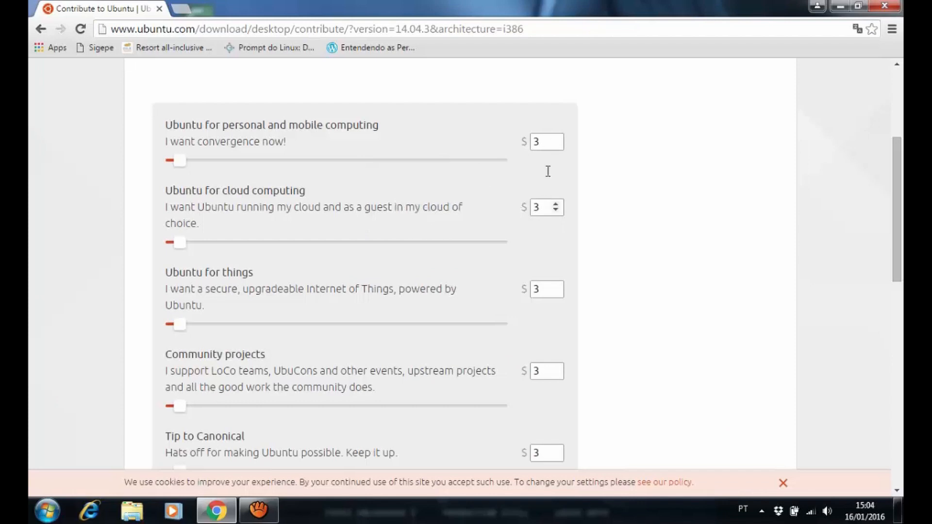
{"action": "scroll", "coordinate": [589, 290], "scroll_direction": "down", "scroll_amount": 3}
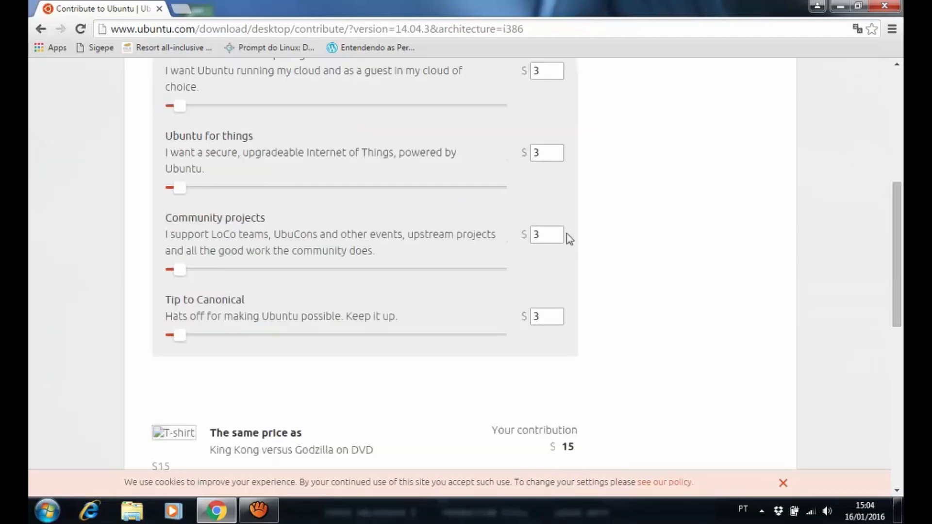
{"action": "scroll", "coordinate": [417, 175], "scroll_direction": "up", "scroll_amount": 2}
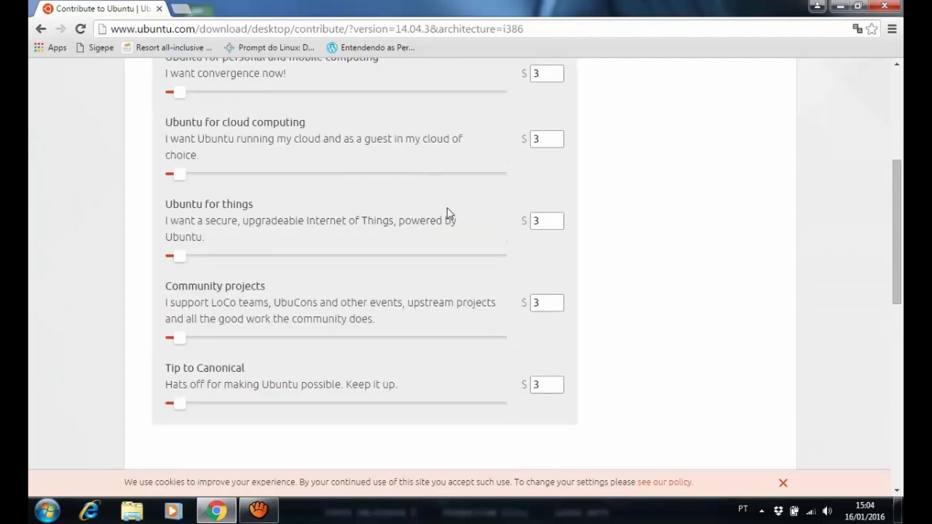
{"action": "scroll", "coordinate": [426, 192], "scroll_direction": "down", "scroll_amount": 2}
{"action": "scroll", "coordinate": [424, 190], "scroll_direction": "down", "scroll_amount": 3}
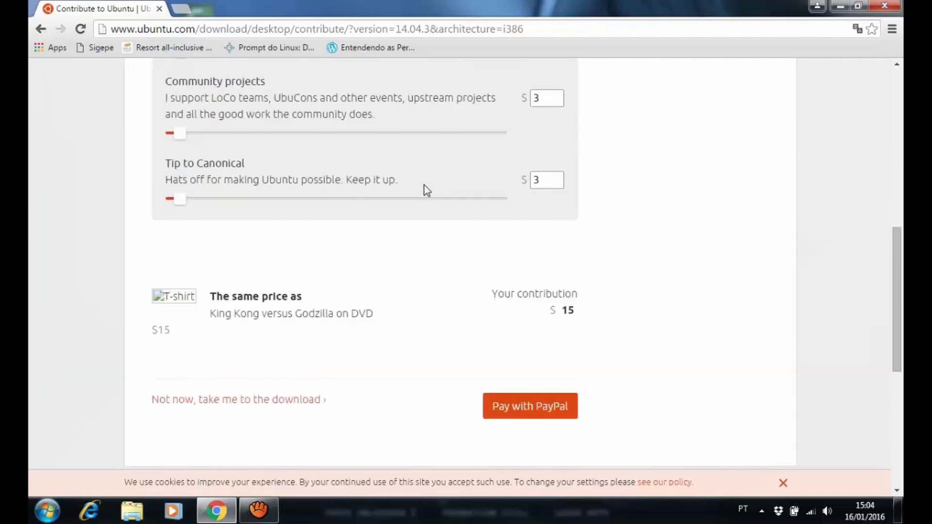
{"action": "scroll", "coordinate": [316, 314], "scroll_direction": "down", "scroll_amount": 2}
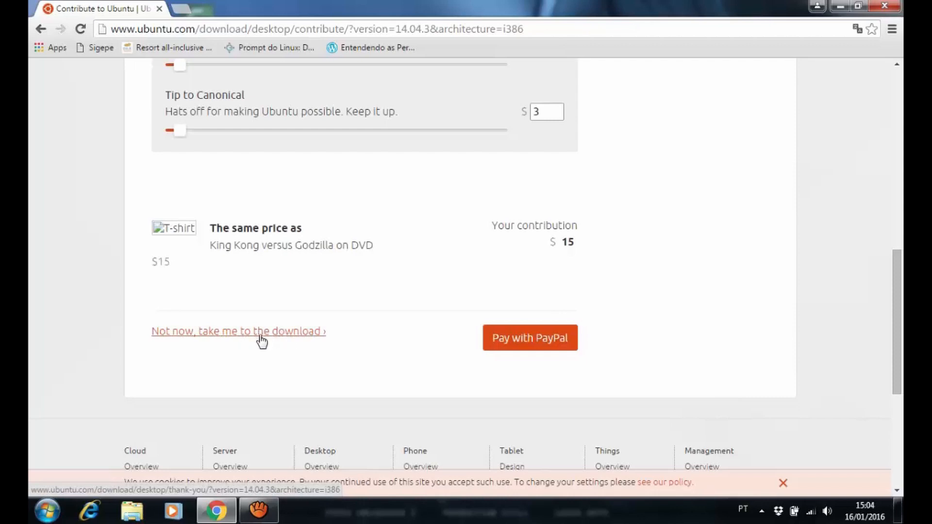
{"action": "left_click", "coordinate": [318, 339]}
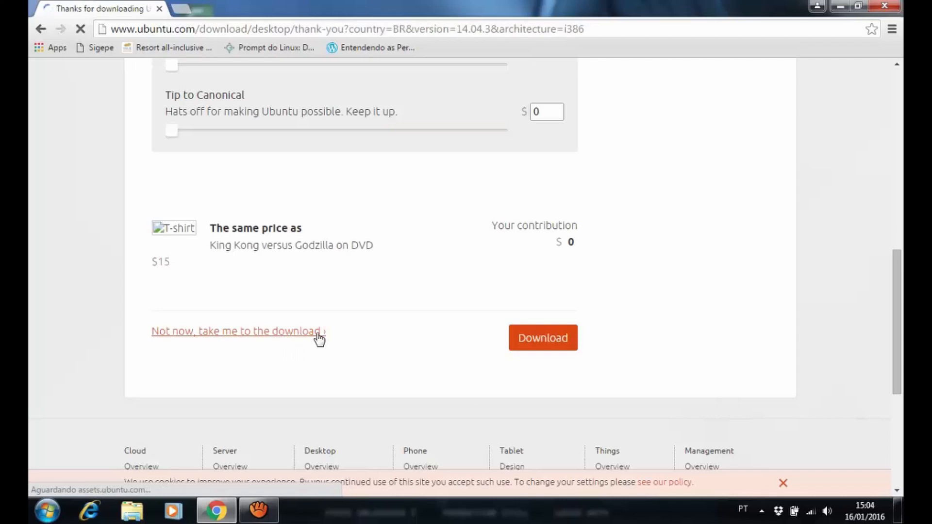
Scroll down the Ubuntu download page while the download begins
{"action": "scroll", "coordinate": [202, 413], "scroll_direction": "down", "scroll_amount": 1}
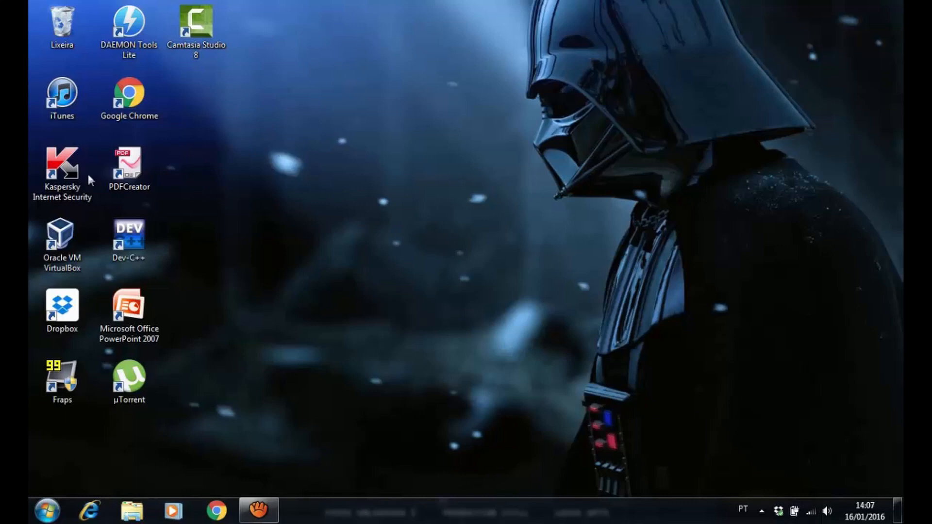
Launch Oracle VM VirtualBox from its desktop shortcut
{"action": "left_click", "coordinate": [61, 238]}
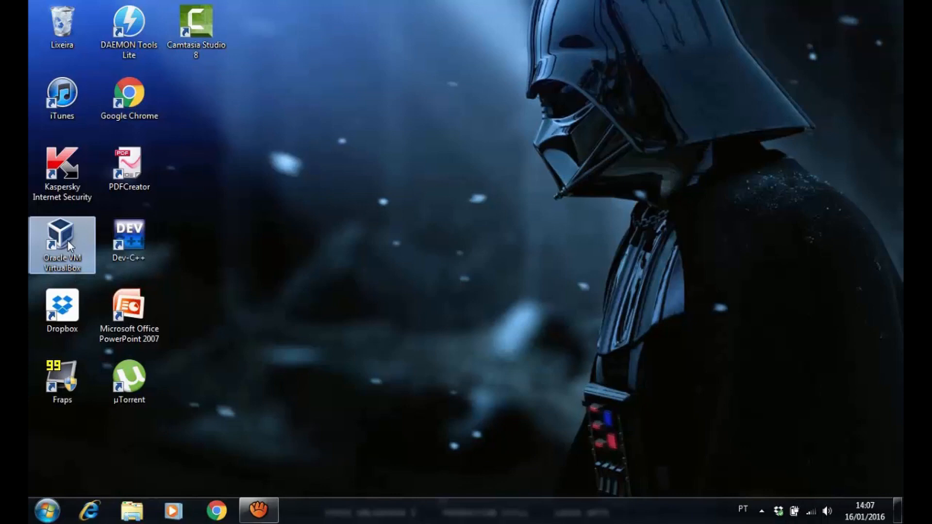
{"action": "double_click", "coordinate": [68, 240]}
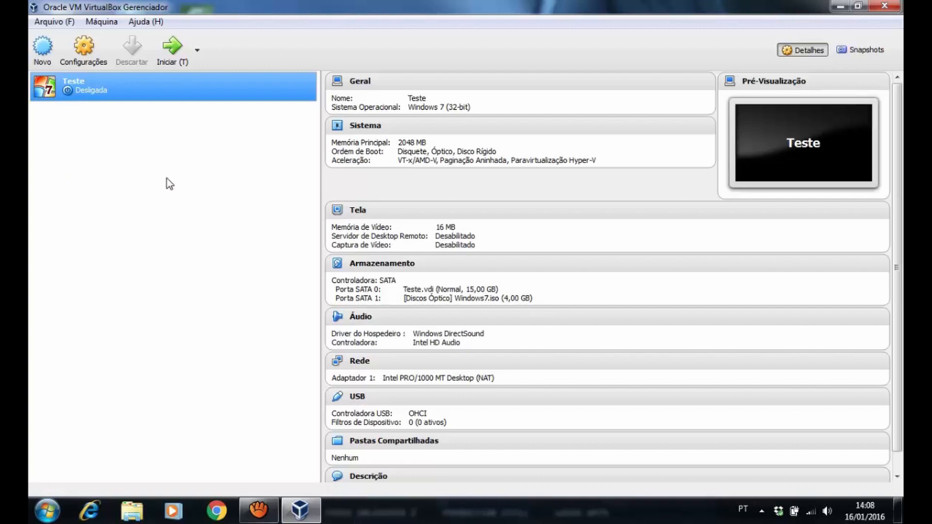
Start a new virtual machine named 'Teste 2', type Linux, version Ubuntu (32-bit)
{"action": "left_click", "coordinate": [43, 50]}
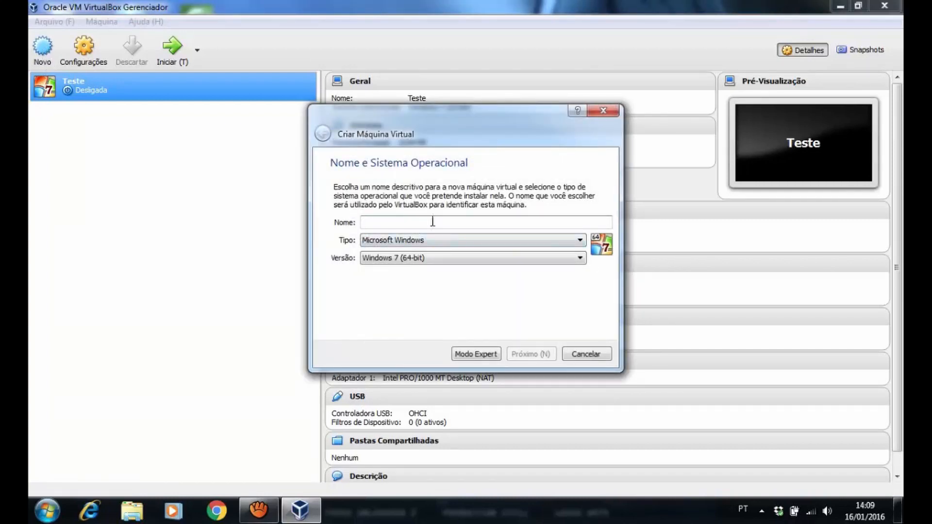
{"action": "type", "text": "T"}
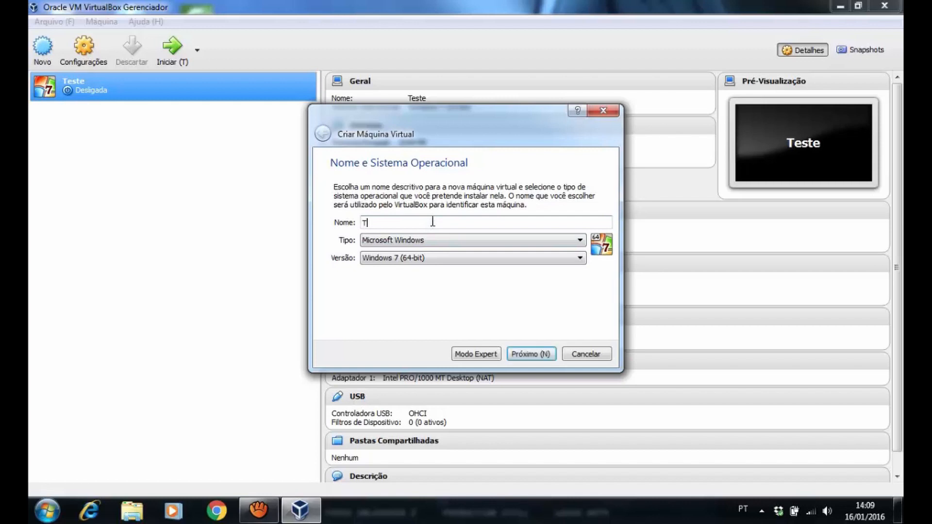
{"action": "type", "text": "este 2"}
{"action": "left_click", "coordinate": [426, 242]}
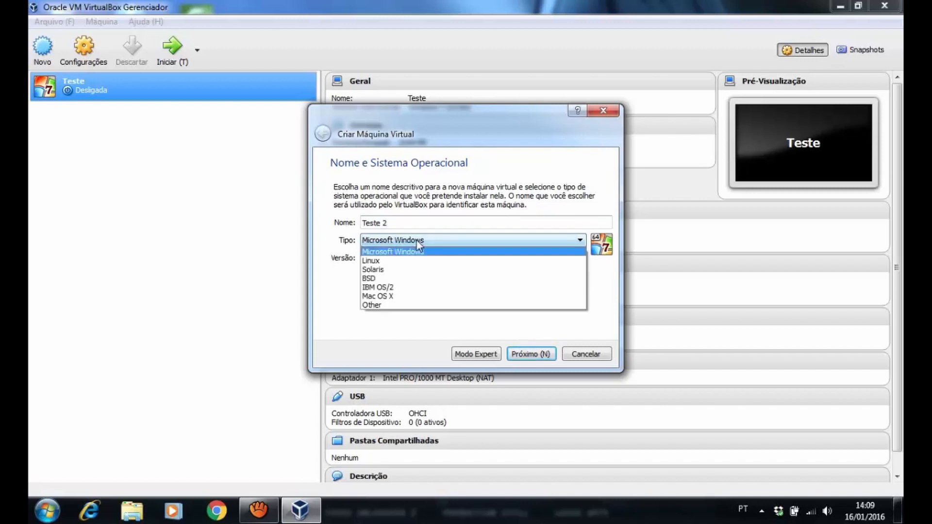
{"action": "left_click", "coordinate": [385, 262]}
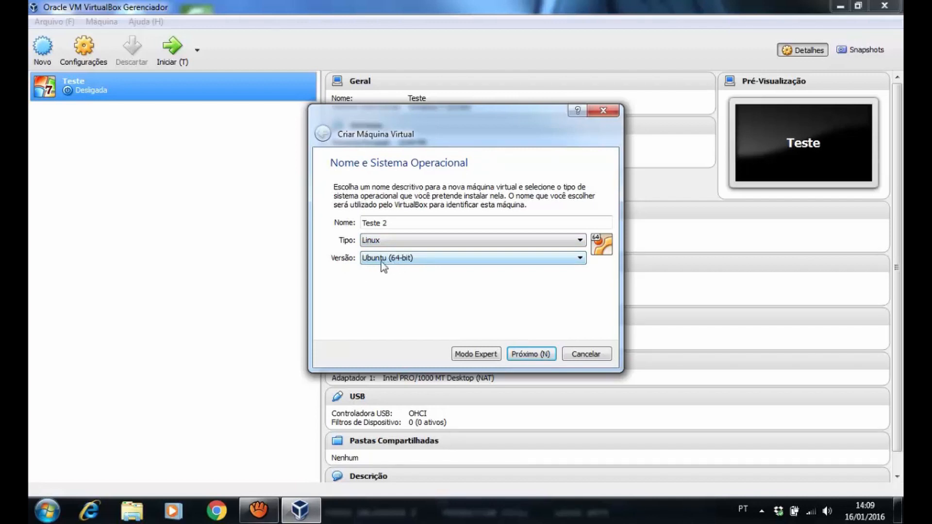
{"action": "left_click", "coordinate": [407, 260]}
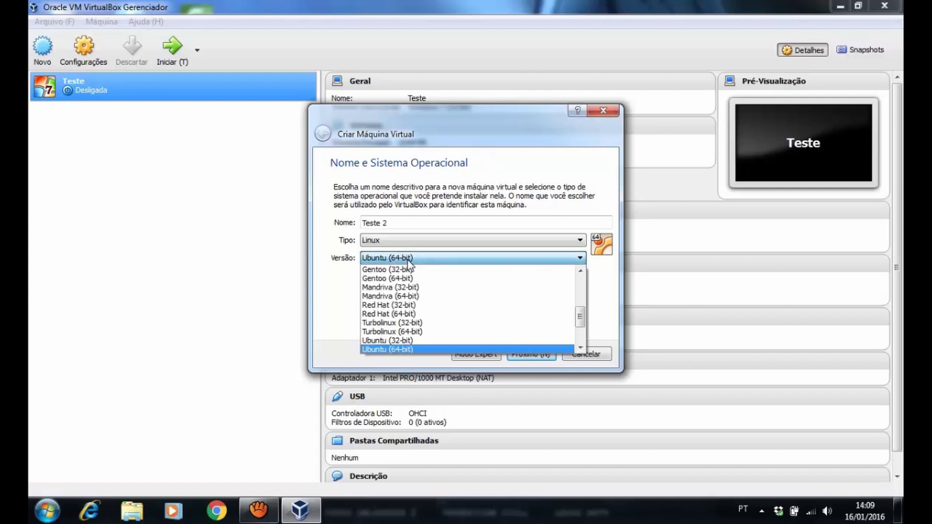
{"action": "left_click", "coordinate": [408, 341]}
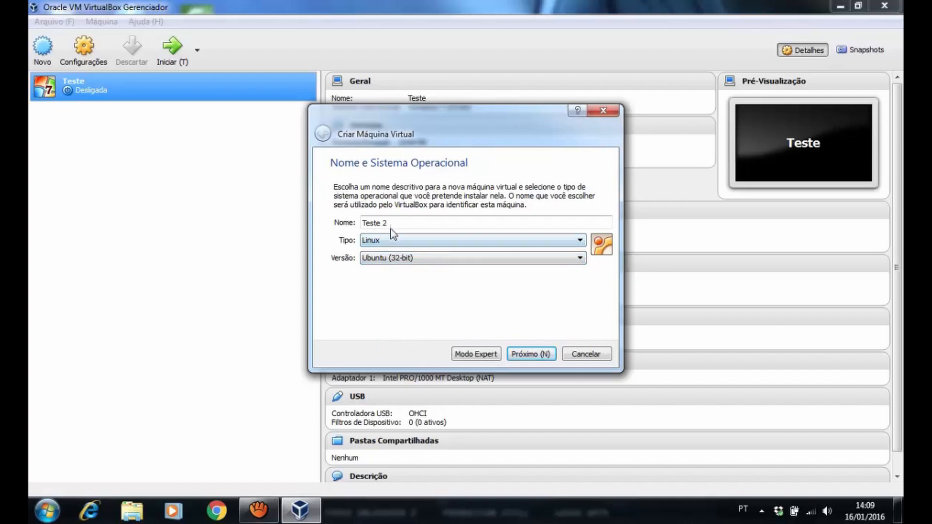
{"action": "left_click_drag", "start_coordinate": [406, 224], "coordinate": [360, 220]}
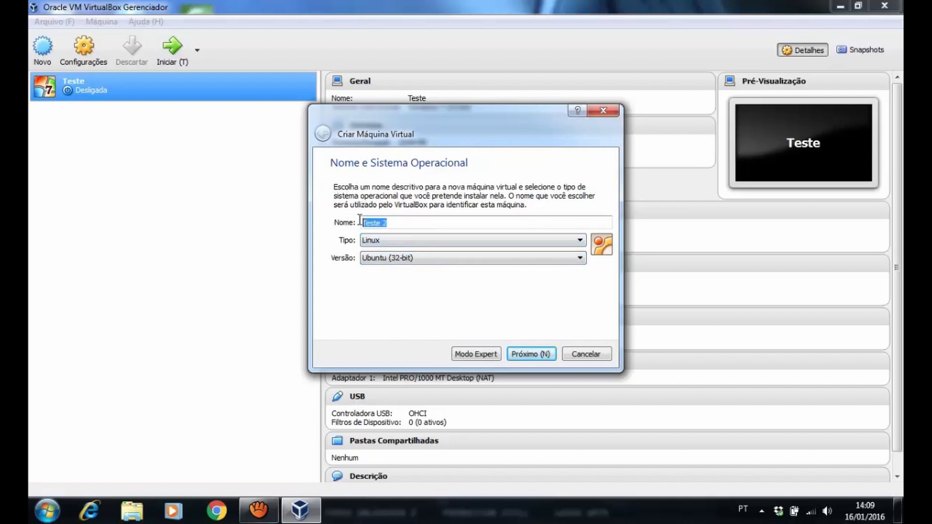
{"action": "left_click", "coordinate": [407, 223]}
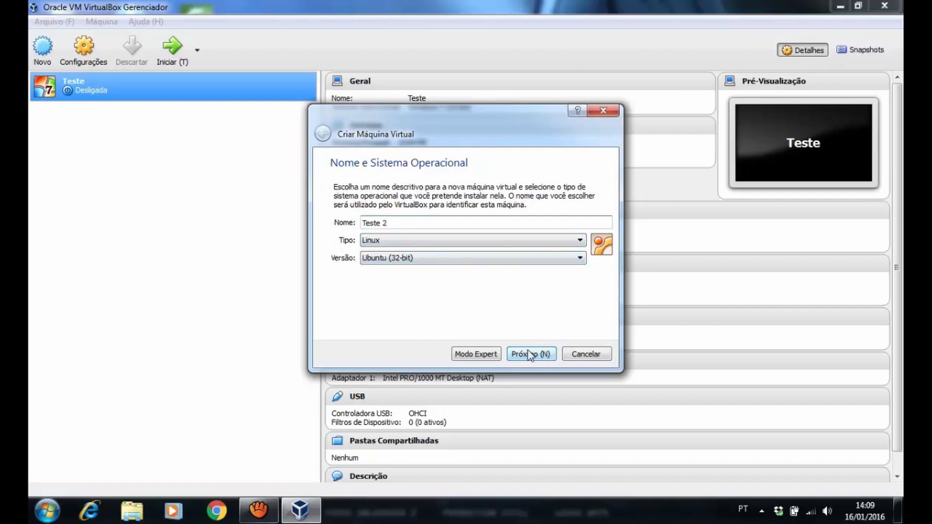
Set the machine's RAM to 2048 MB in the memory size step and continue
{"action": "left_click", "coordinate": [544, 357]}
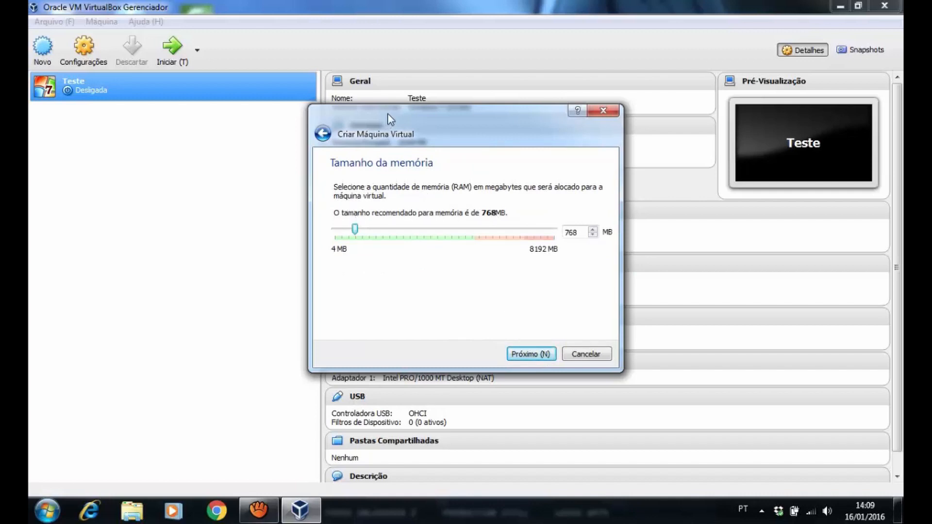
{"action": "left_click_drag", "start_coordinate": [387, 112], "coordinate": [381, 116]}
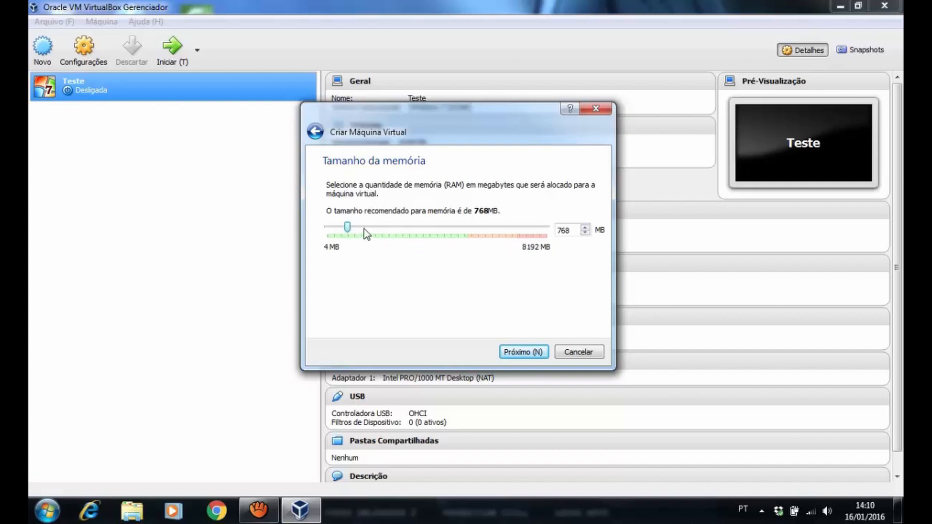
{"action": "left_click_drag", "start_coordinate": [350, 226], "coordinate": [382, 231]}
{"action": "left_click_drag", "start_coordinate": [577, 231], "coordinate": [548, 229]}
{"action": "type", "text": "2048"}
{"action": "left_click", "coordinate": [535, 356]}
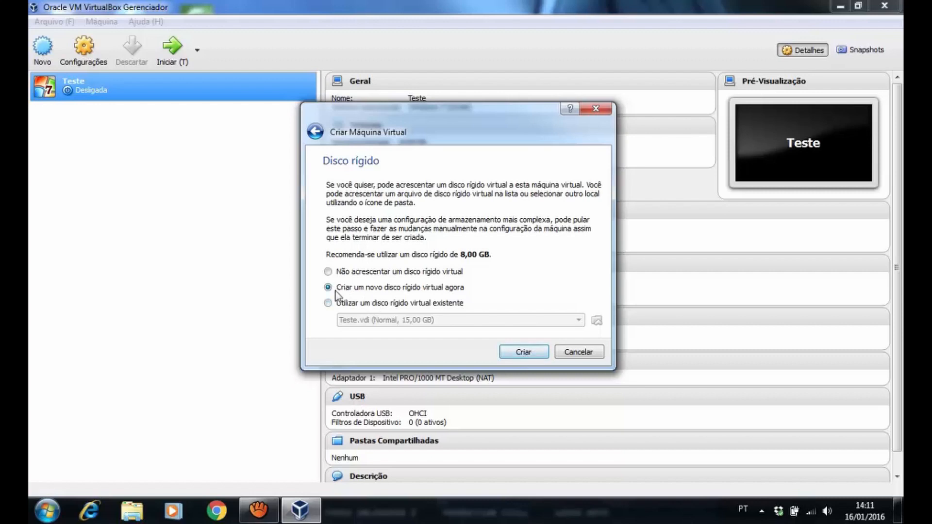
Choose 'Criar um novo disco rígido virtual agora' and confirm with Criar
{"action": "left_click", "coordinate": [526, 353]}
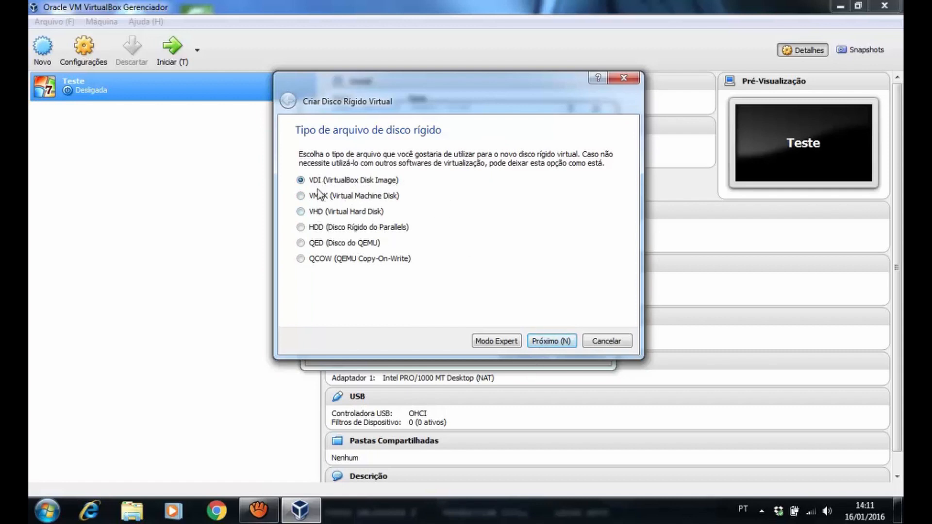
Keep the VDI disk format and advance to the storage page to pick Tamanho Fixo
{"action": "left_click", "coordinate": [555, 342]}
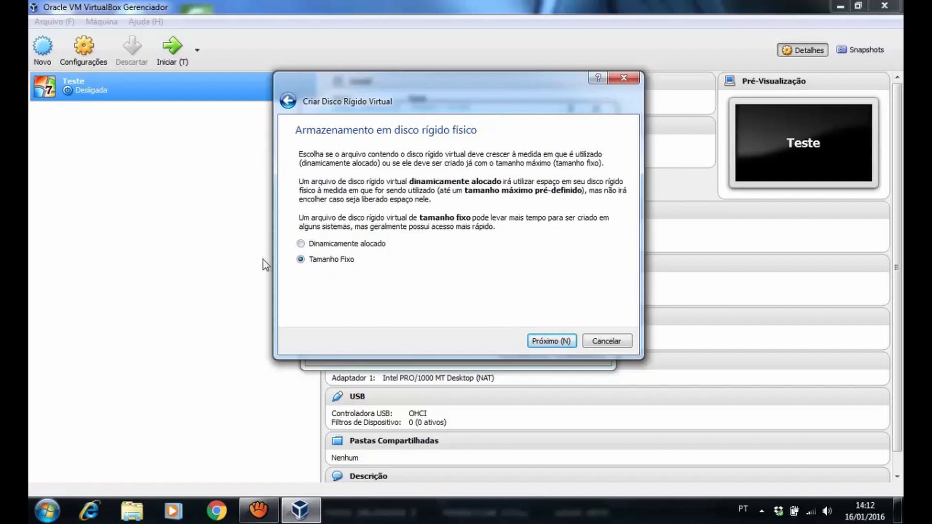
Size the Teste 2.vdi disk at 15,00 GB and create the virtual machine
{"action": "left_click", "coordinate": [554, 342]}
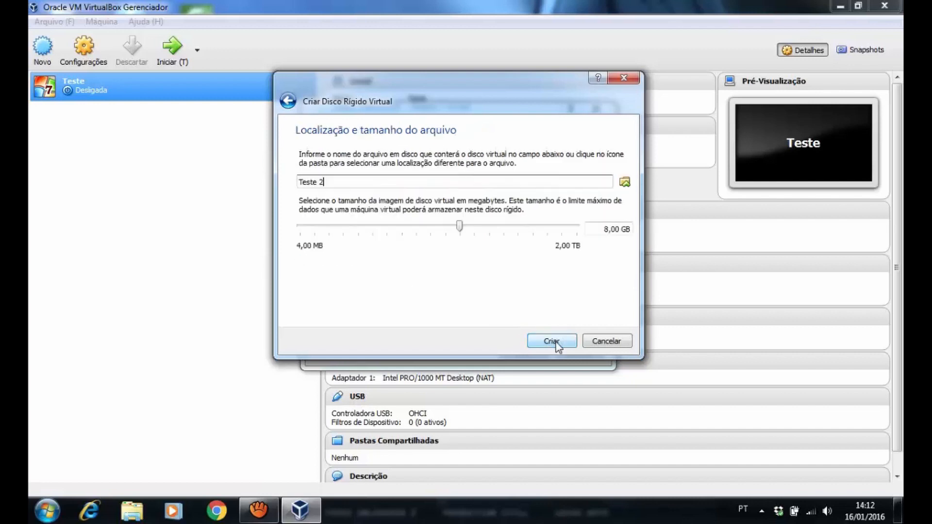
{"action": "double_click", "coordinate": [603, 229]}
{"action": "type", "text": "15"}
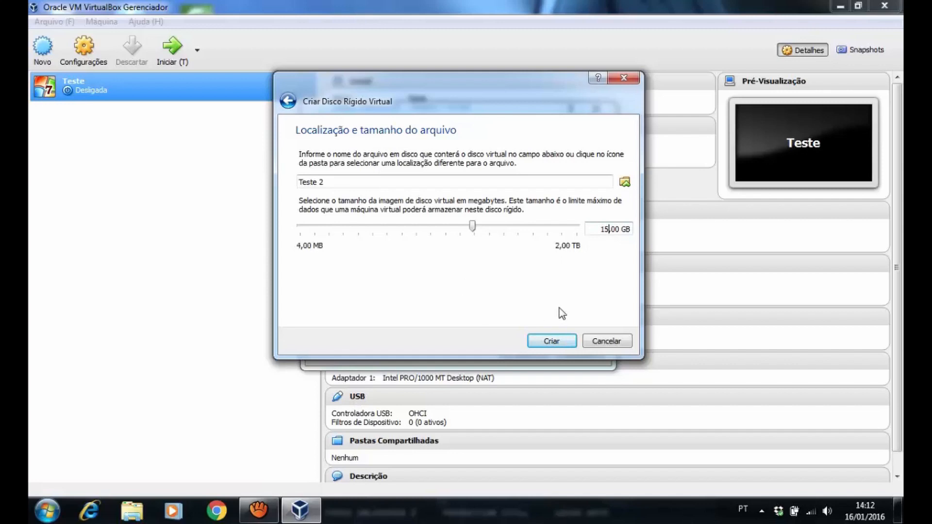
{"action": "left_click", "coordinate": [553, 341]}
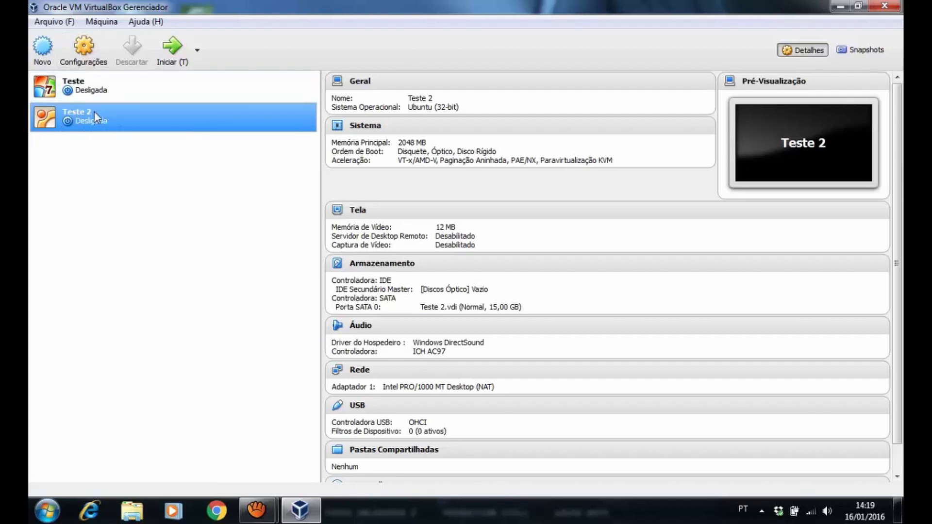
Inspect Teste 2's empty optical drive in Armazenamento, then close settings unchanged
{"action": "left_click", "coordinate": [86, 48]}
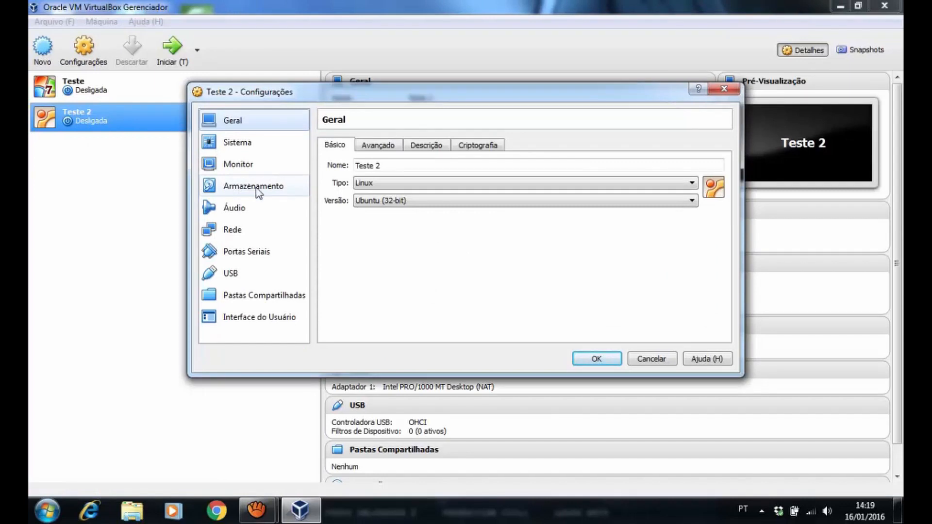
{"action": "left_click", "coordinate": [230, 187]}
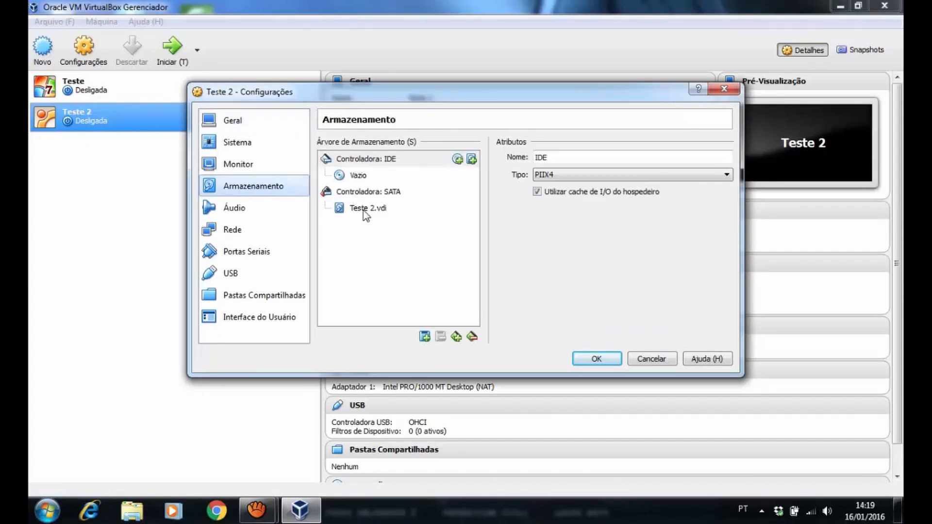
{"action": "left_click", "coordinate": [360, 179]}
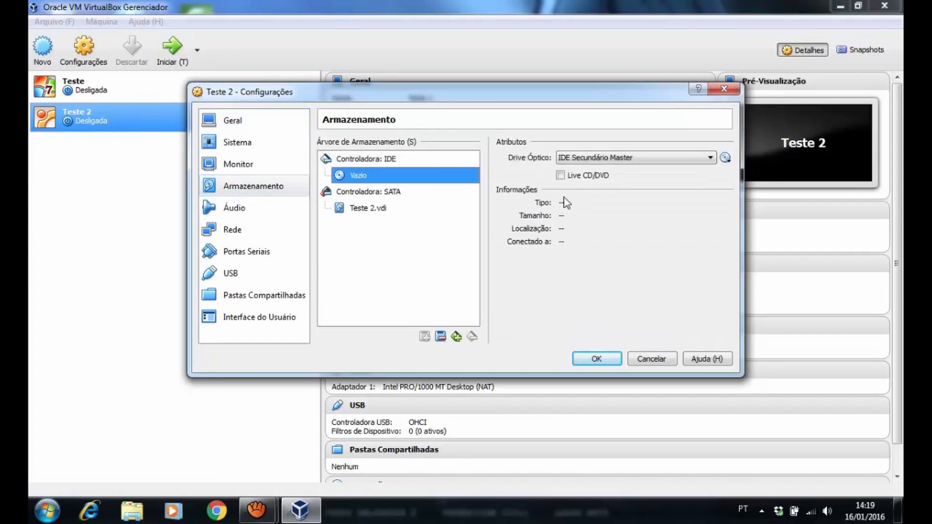
{"action": "left_click", "coordinate": [725, 159]}
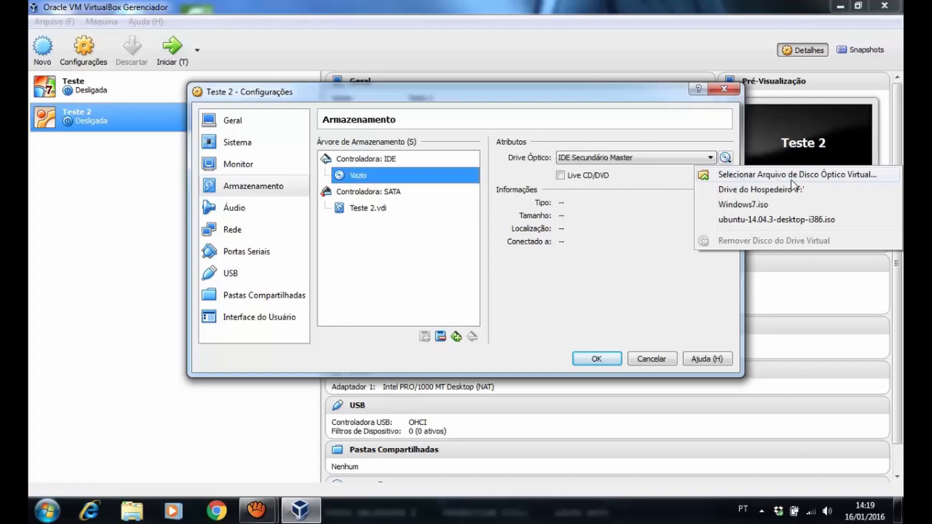
{"action": "left_click", "coordinate": [727, 88]}
{"action": "left_click", "coordinate": [727, 87]}
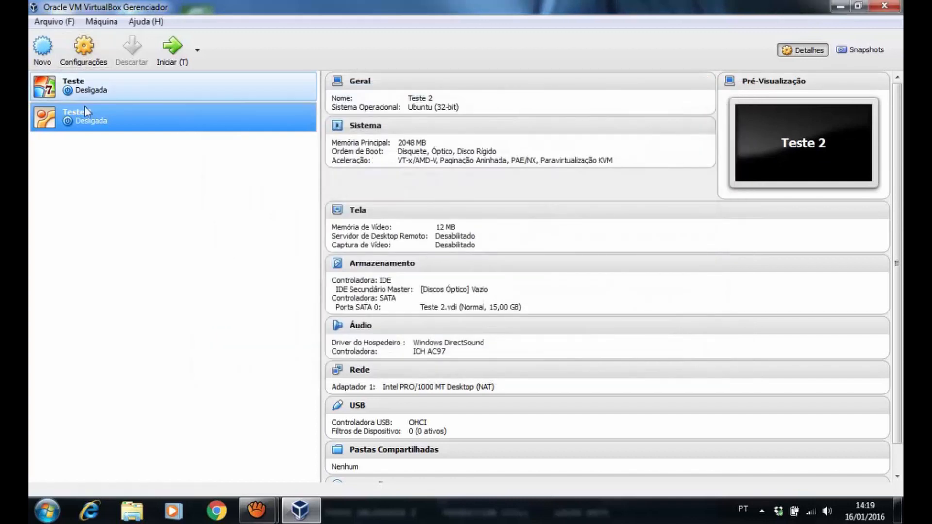
{"action": "left_click", "coordinate": [129, 90]}
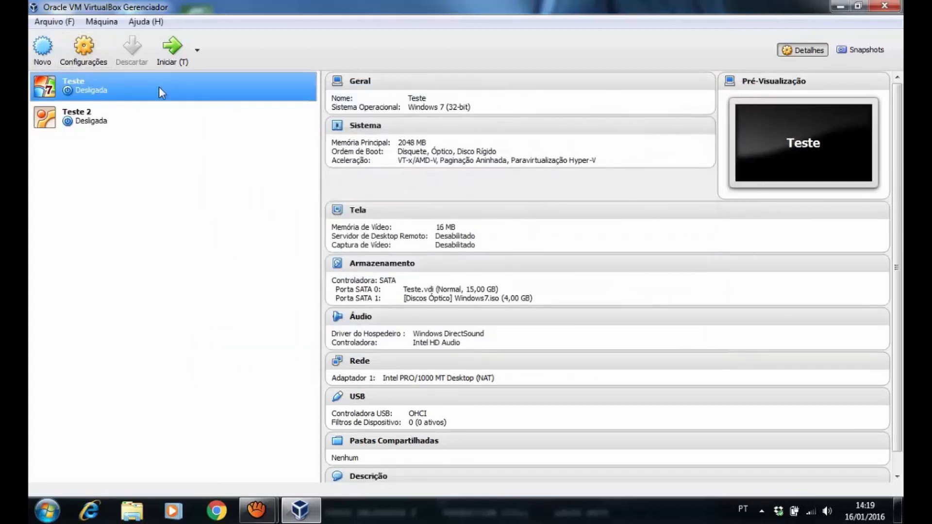
{"action": "left_click", "coordinate": [155, 117]}
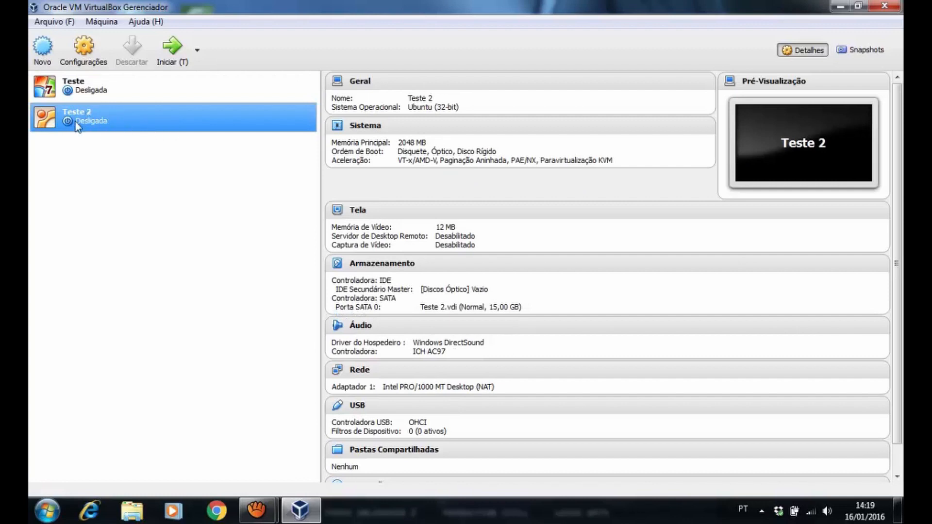
Reopen Teste 2's storage settings and bring up the empty optical drive's disc choices
{"action": "left_click", "coordinate": [89, 51]}
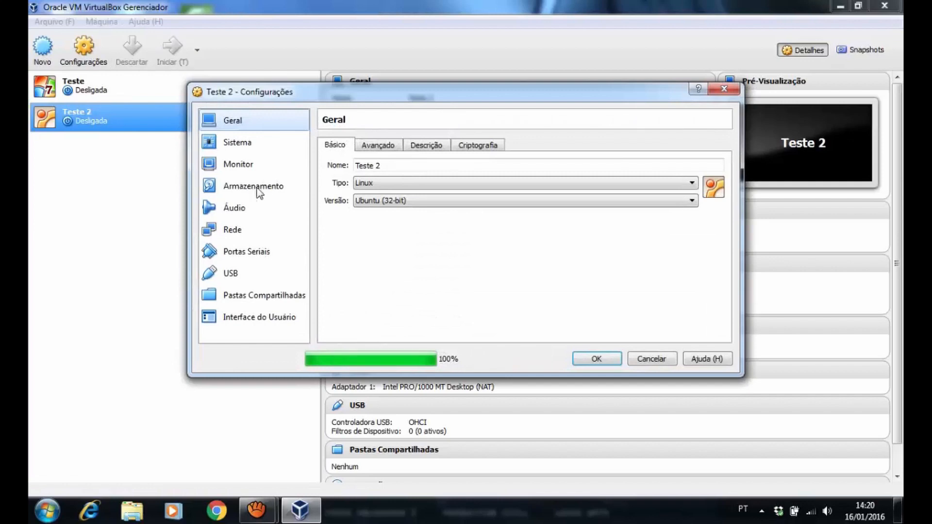
{"action": "left_click", "coordinate": [253, 189]}
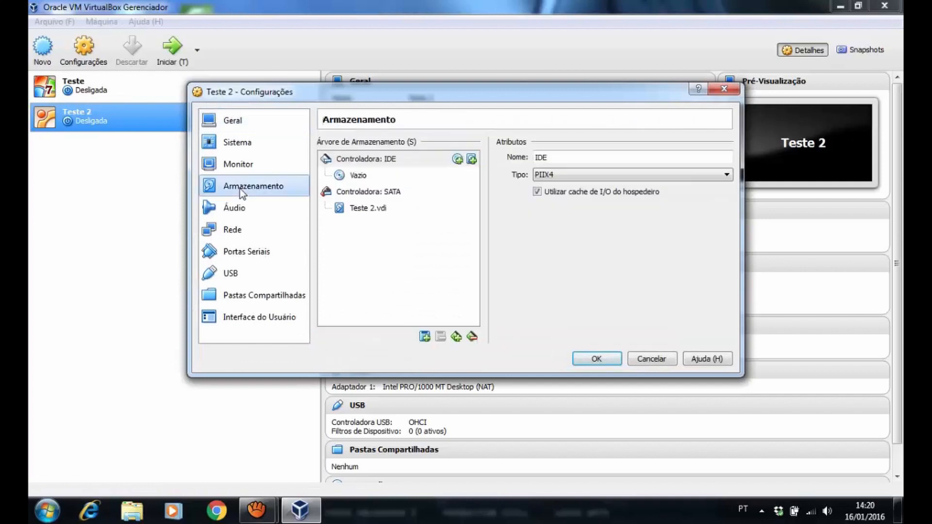
{"action": "left_click", "coordinate": [360, 176]}
{"action": "left_click", "coordinate": [725, 158]}
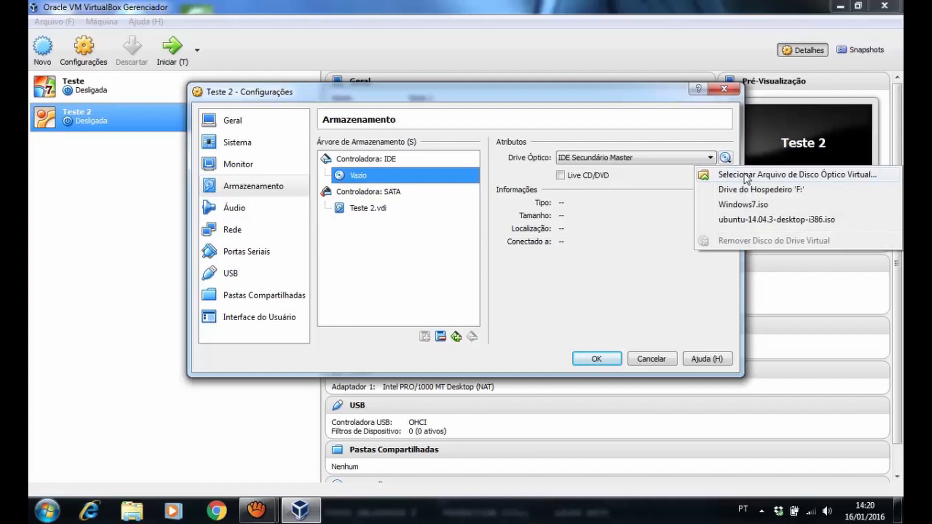
{"action": "left_click", "coordinate": [366, 246]}
{"action": "left_click", "coordinate": [254, 186]}
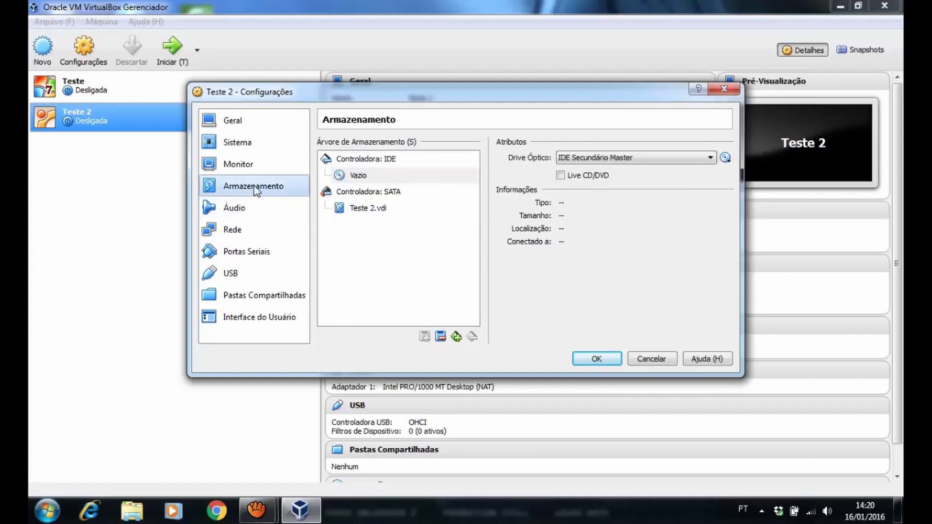
{"action": "left_click", "coordinate": [359, 176]}
{"action": "left_click", "coordinate": [725, 158]}
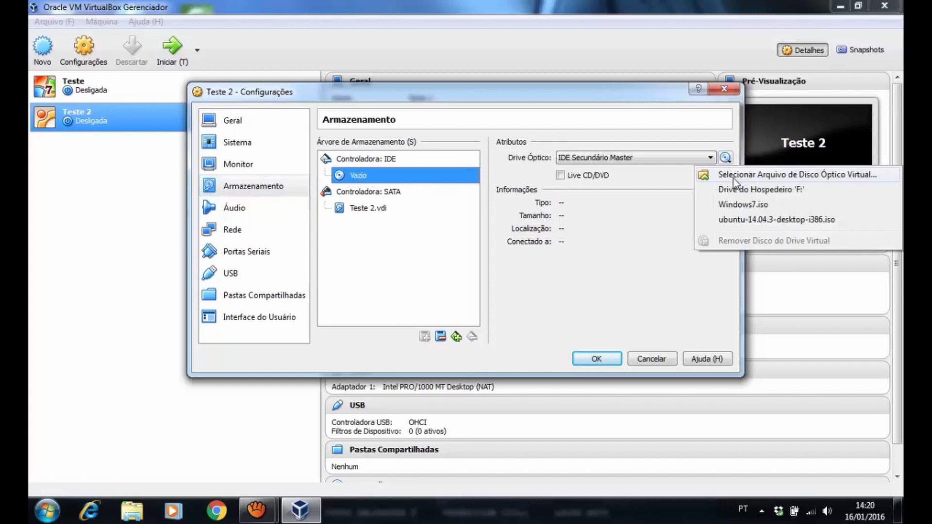
Mount ubuntu-14.04.3-desktop-i386.iso from SOFTWARES > UBUNTU in the drive and save the settings
{"action": "left_click", "coordinate": [740, 175]}
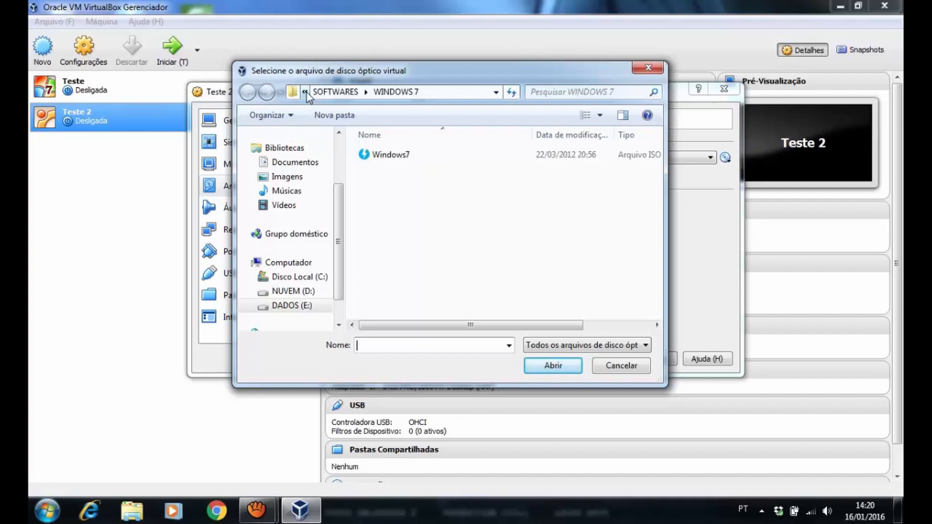
{"action": "left_click", "coordinate": [335, 92]}
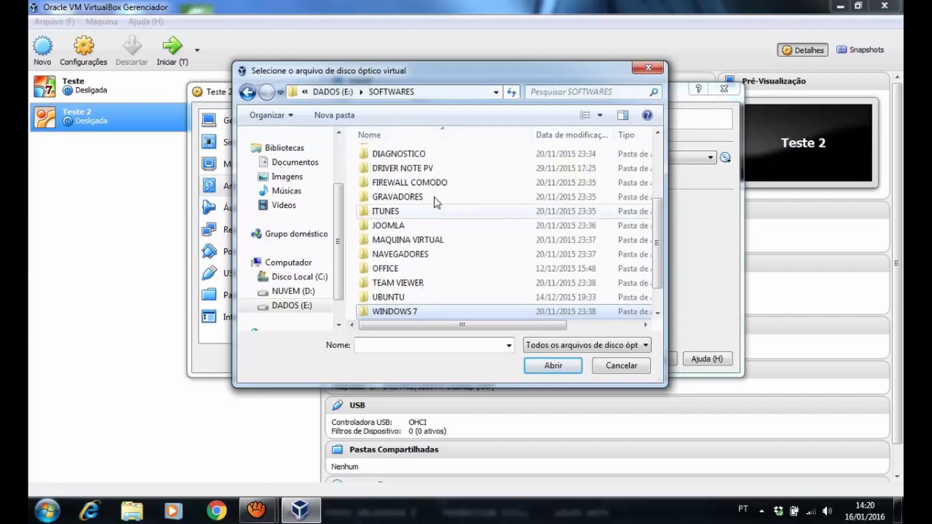
{"action": "double_click", "coordinate": [389, 296]}
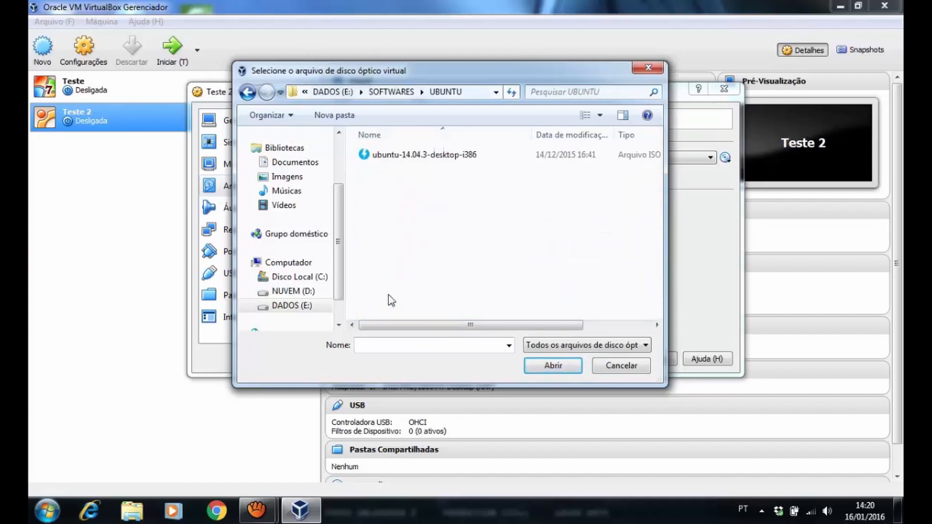
{"action": "left_click", "coordinate": [383, 155]}
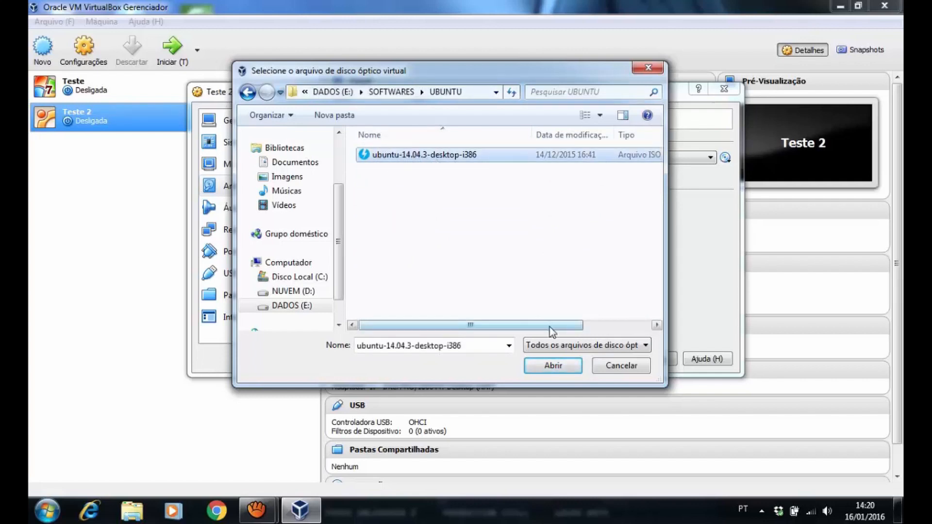
{"action": "left_click_drag", "start_coordinate": [550, 326], "coordinate": [621, 321]}
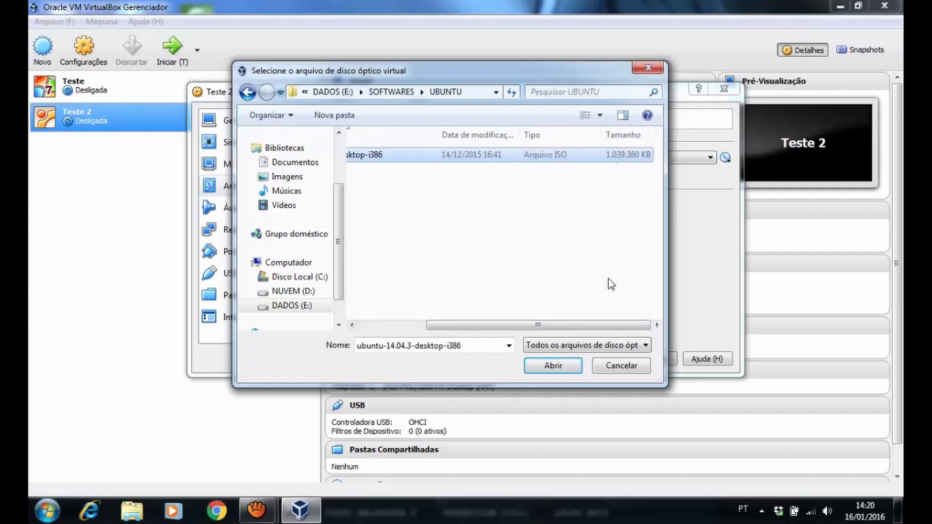
{"action": "left_click_drag", "start_coordinate": [608, 327], "coordinate": [470, 276]}
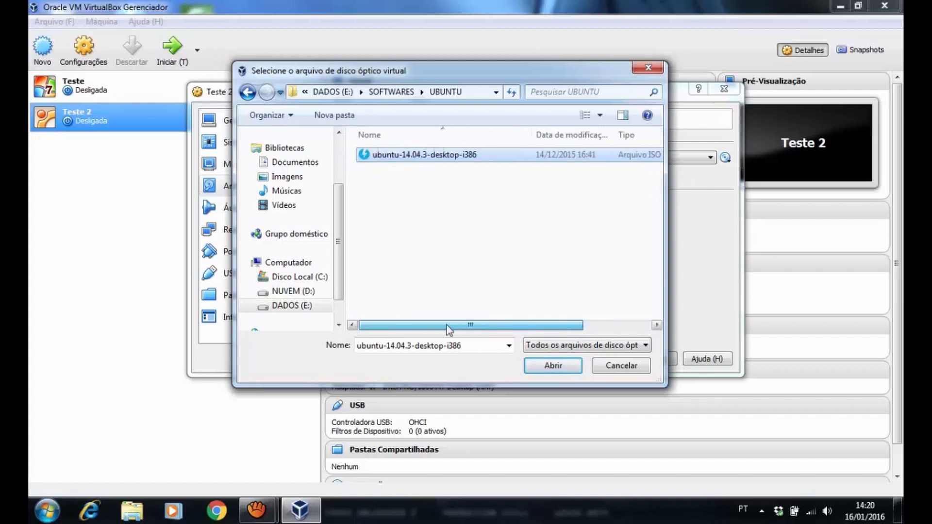
{"action": "left_click", "coordinate": [553, 367]}
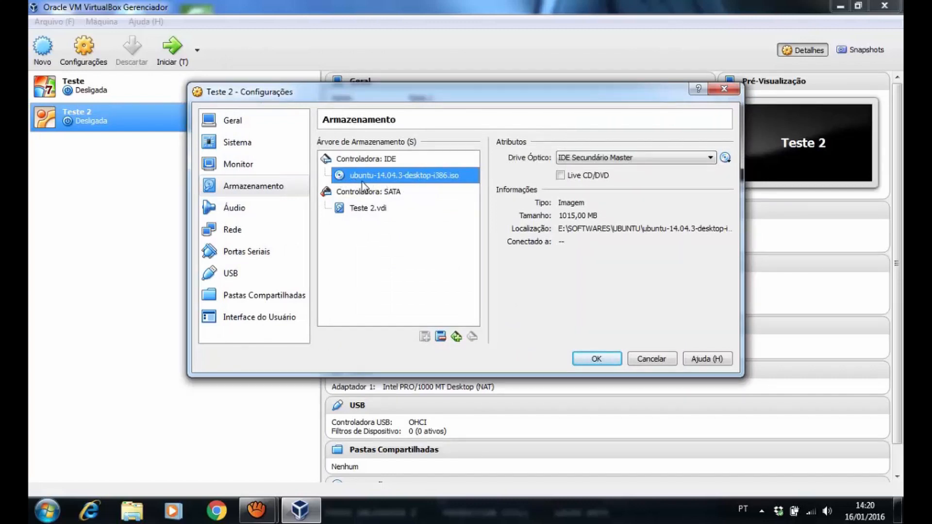
{"action": "left_click", "coordinate": [605, 359]}
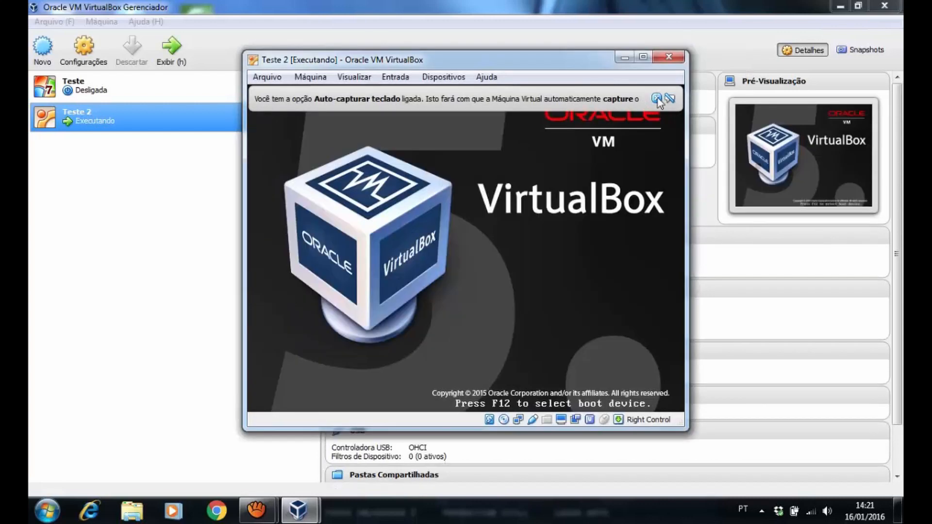
Dismiss the keyboard auto-capture notice while Teste 2 boots to the Ubuntu Welcome screen
{"action": "left_click", "coordinate": [658, 98]}
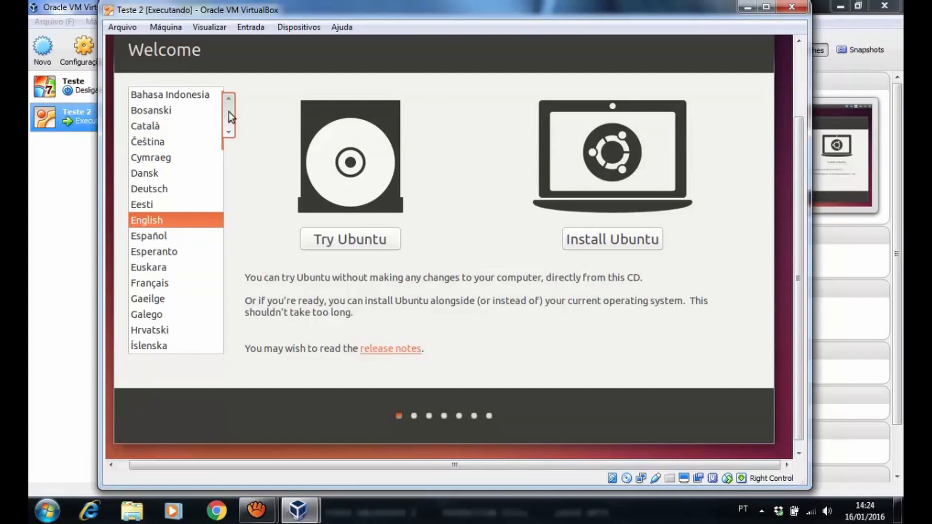
Switch the installer language to Português do Brasil and begin installing Ubuntu
{"action": "left_click_drag", "start_coordinate": [228, 112], "coordinate": [231, 181]}
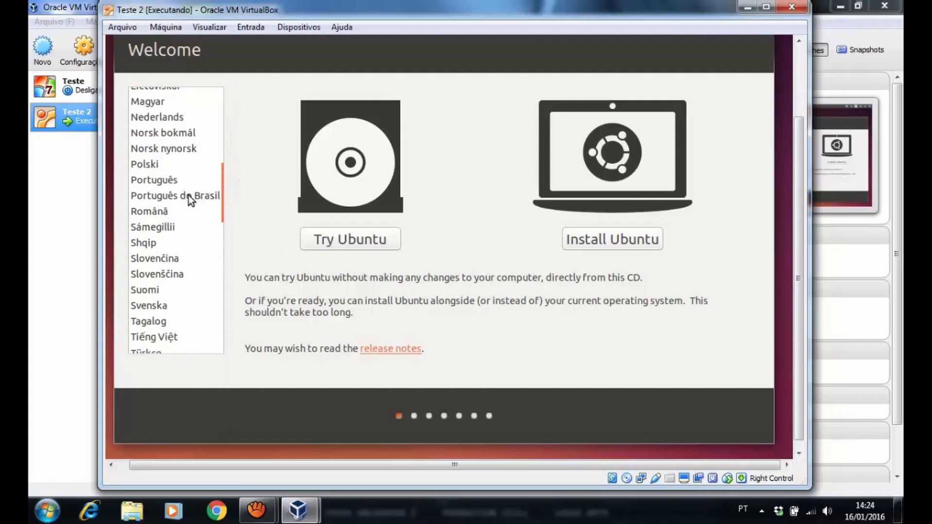
{"action": "left_click", "coordinate": [192, 195]}
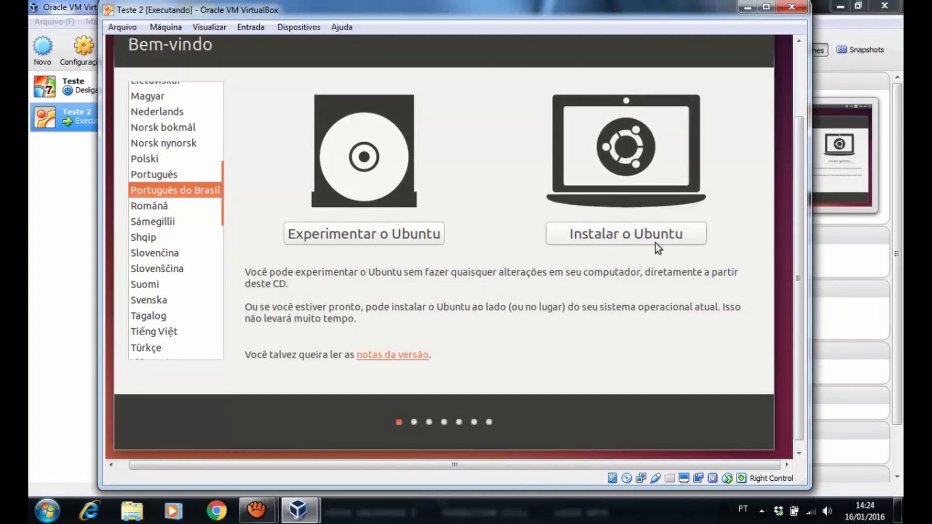
{"action": "left_click", "coordinate": [630, 237]}
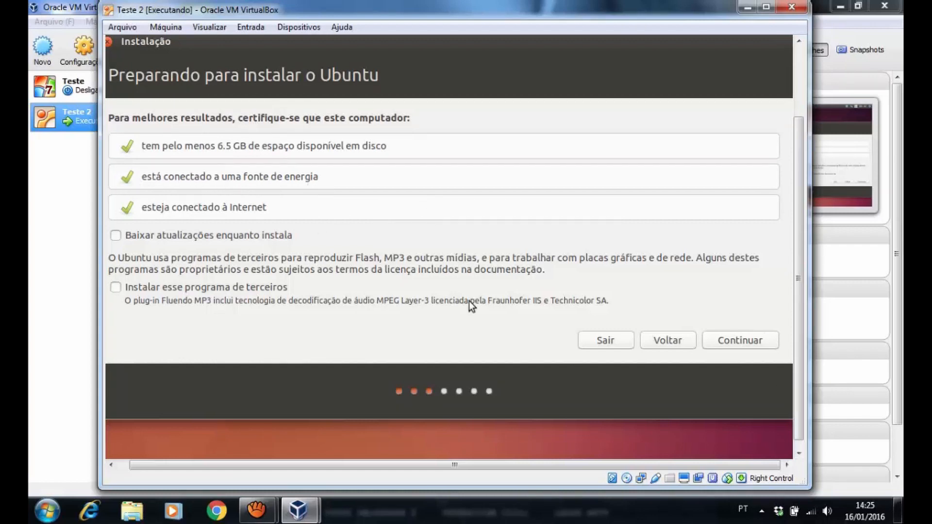
Pass the preparation checks and choose Opção avançada for manual partitioning
{"action": "left_click", "coordinate": [746, 340]}
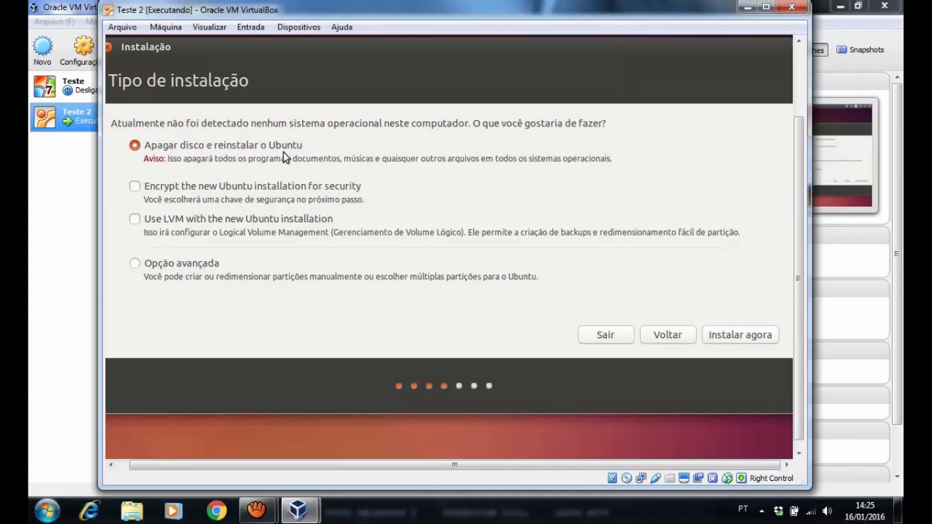
{"action": "left_click", "coordinate": [134, 266]}
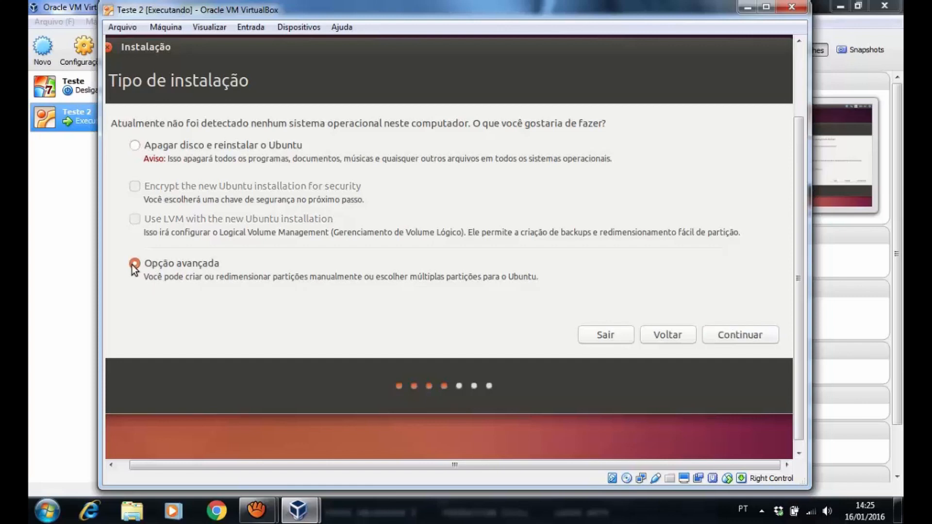
{"action": "left_click", "coordinate": [753, 334]}
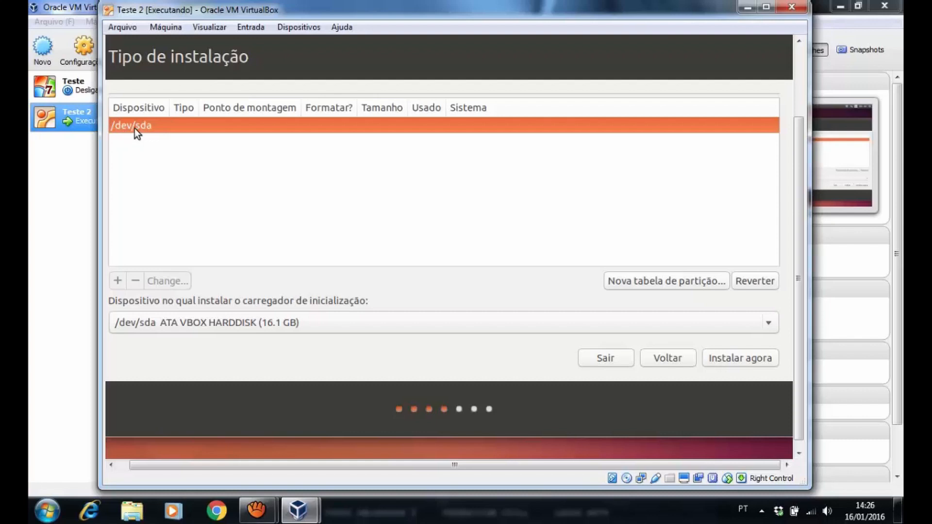
Give /dev/sda a new empty partition table and select its 16106 MB free space
{"action": "left_click", "coordinate": [661, 282]}
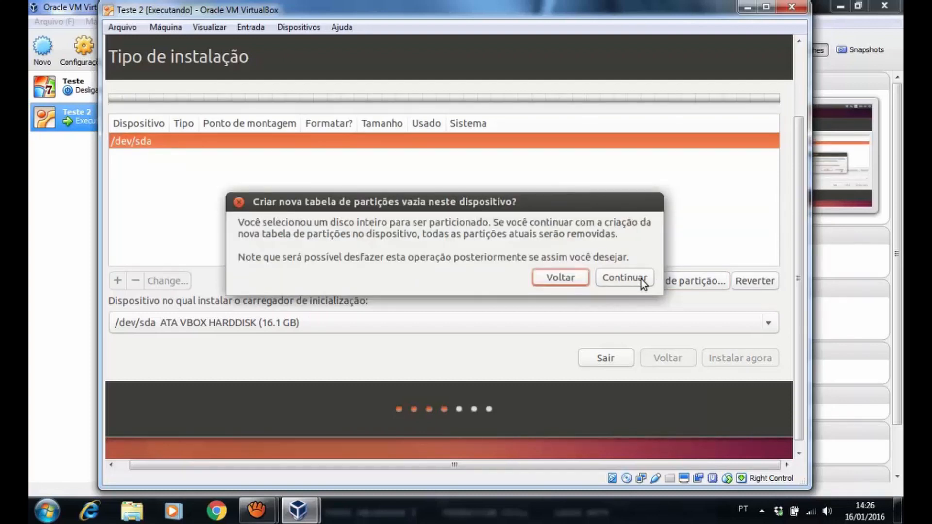
{"action": "left_click", "coordinate": [561, 278]}
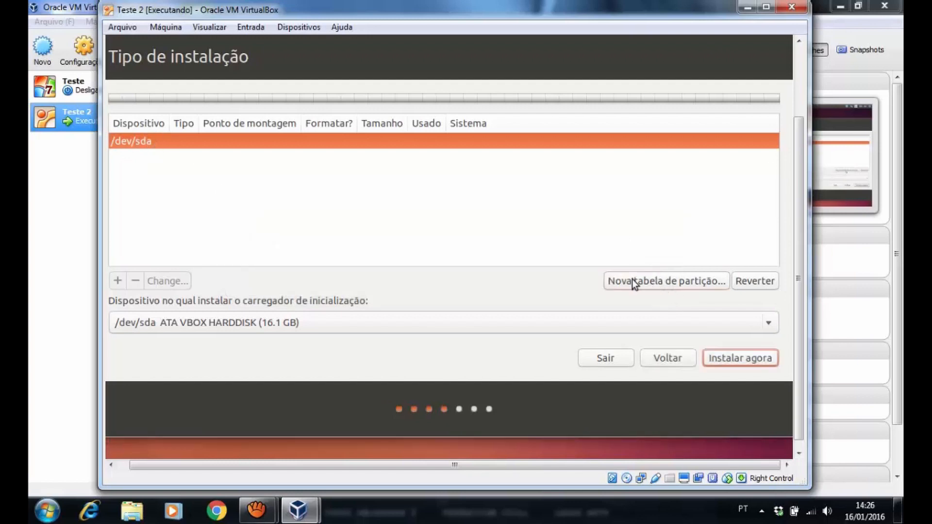
{"action": "left_click", "coordinate": [663, 282]}
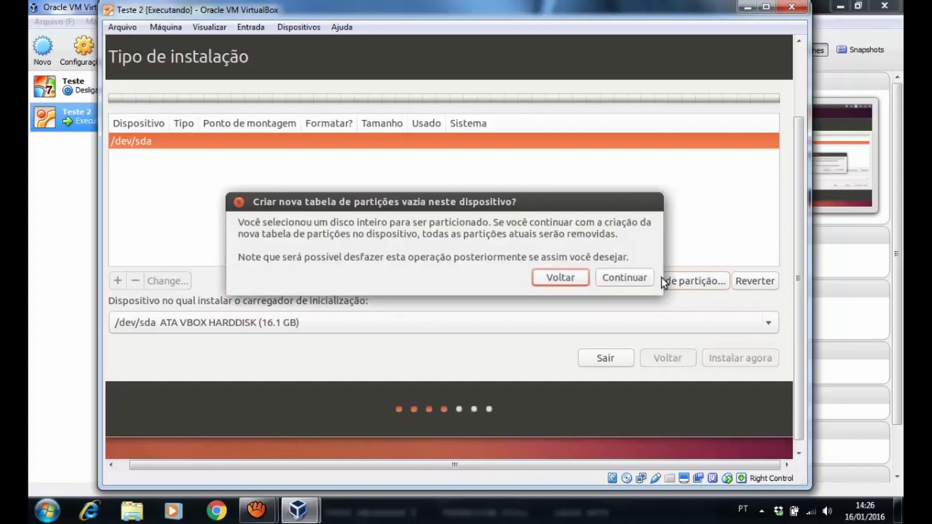
{"action": "left_click", "coordinate": [623, 278]}
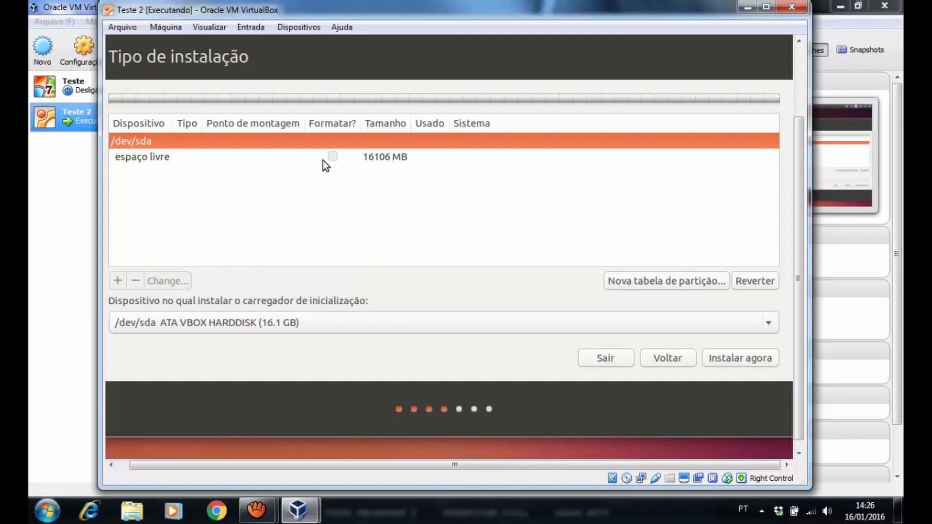
{"action": "left_click", "coordinate": [160, 156]}
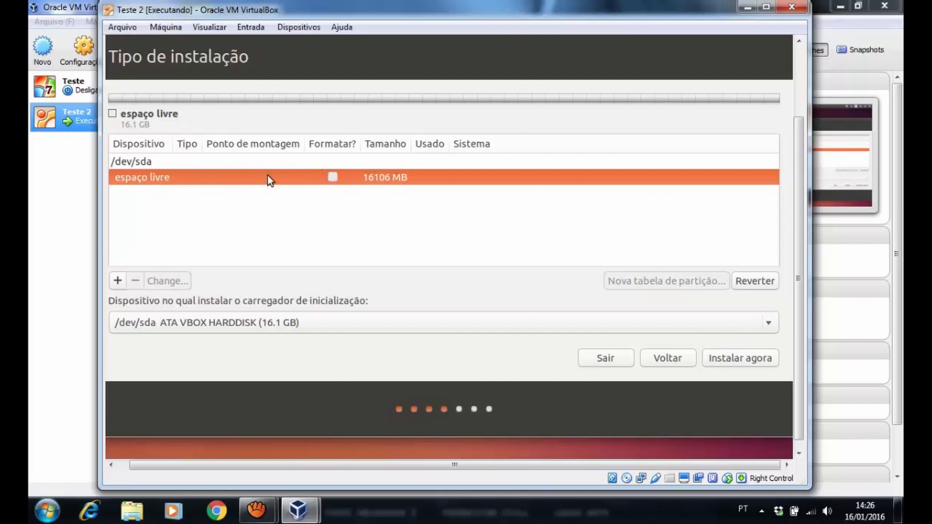
{"action": "left_click", "coordinate": [217, 160]}
{"action": "left_click", "coordinate": [207, 176]}
Define a new primary ext4 partition mounted at / with a size of 8000 MB
{"action": "left_click", "coordinate": [118, 281]}
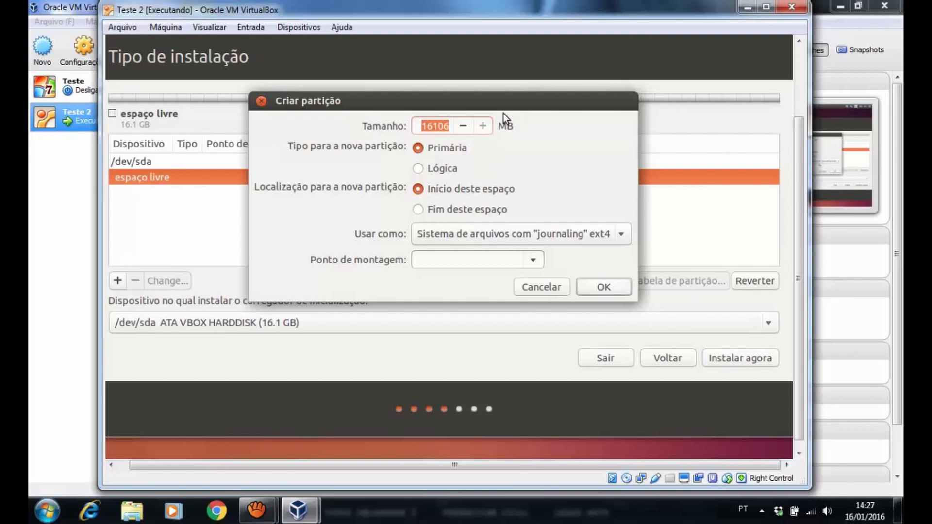
{"action": "left_click", "coordinate": [535, 262]}
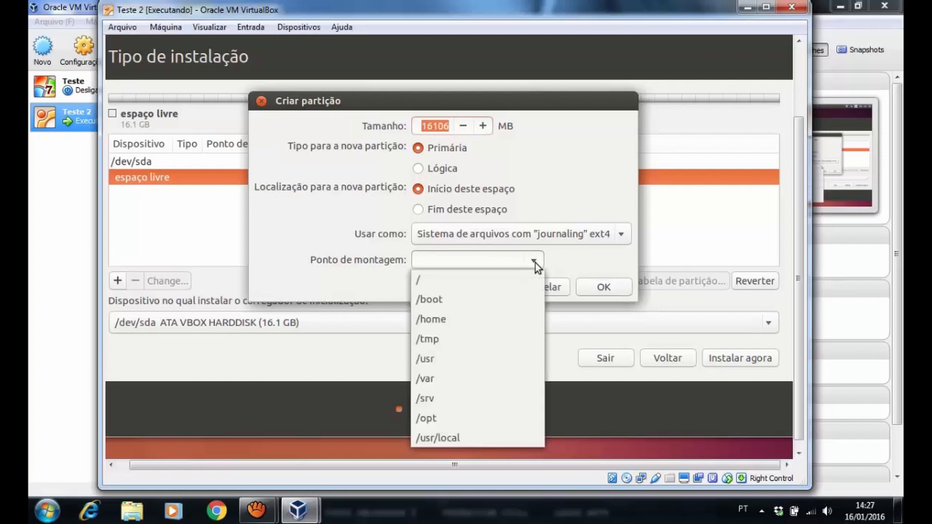
{"action": "left_click", "coordinate": [433, 280]}
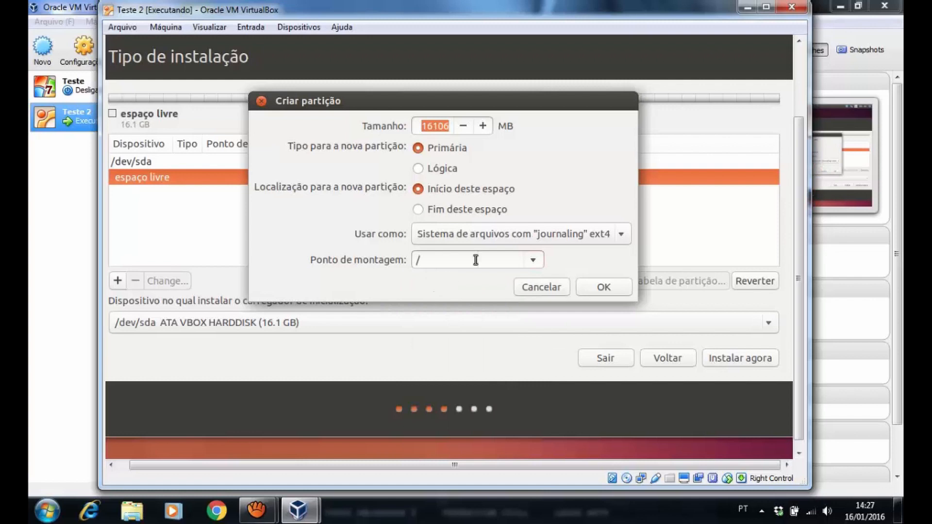
{"action": "left_click", "coordinate": [422, 126]}
{"action": "left_click_drag", "start_coordinate": [421, 124], "coordinate": [450, 127]}
{"action": "key", "text": "BackSpace"}
{"action": "type", "text": "800"}
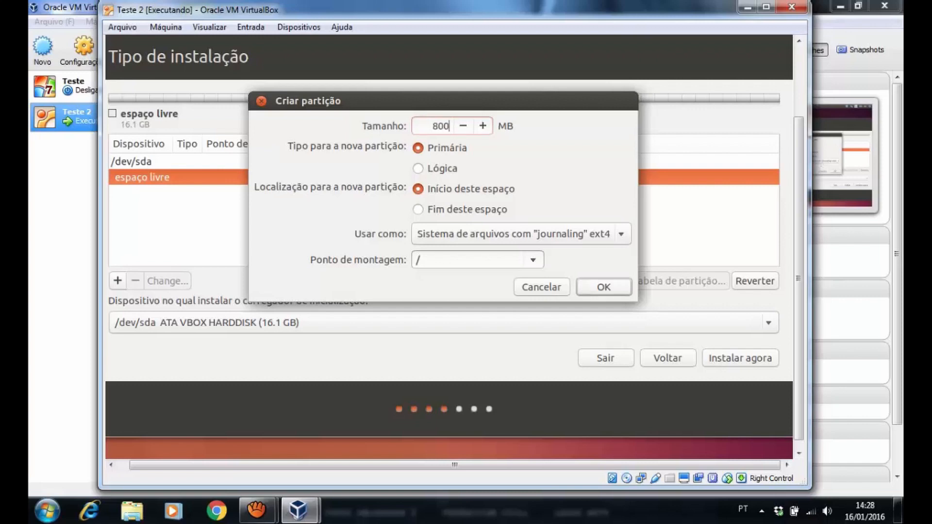
{"action": "type", "text": "0"}
Confirm the root partition, giving a 7998 MB /dev/sda1 with 8106 MB left free
{"action": "left_click", "coordinate": [604, 287]}
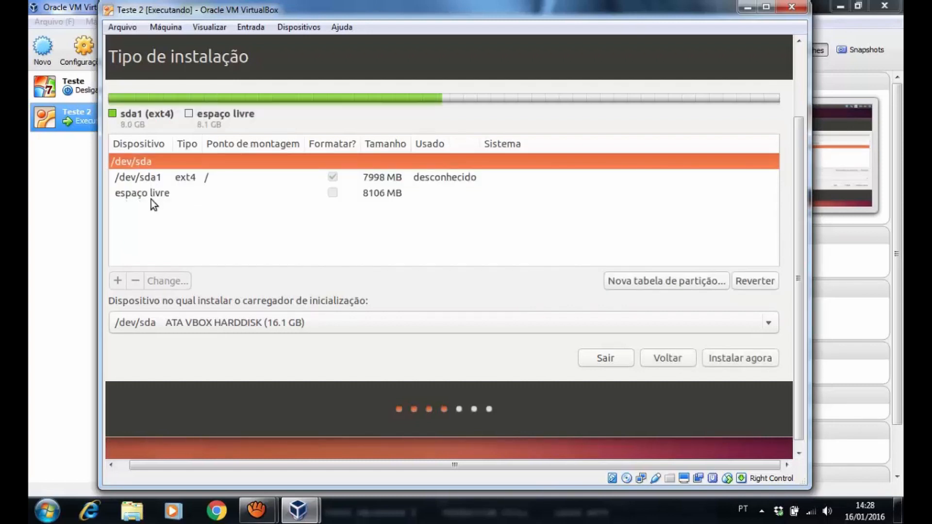
{"action": "left_click", "coordinate": [145, 195]}
{"action": "left_click", "coordinate": [187, 179]}
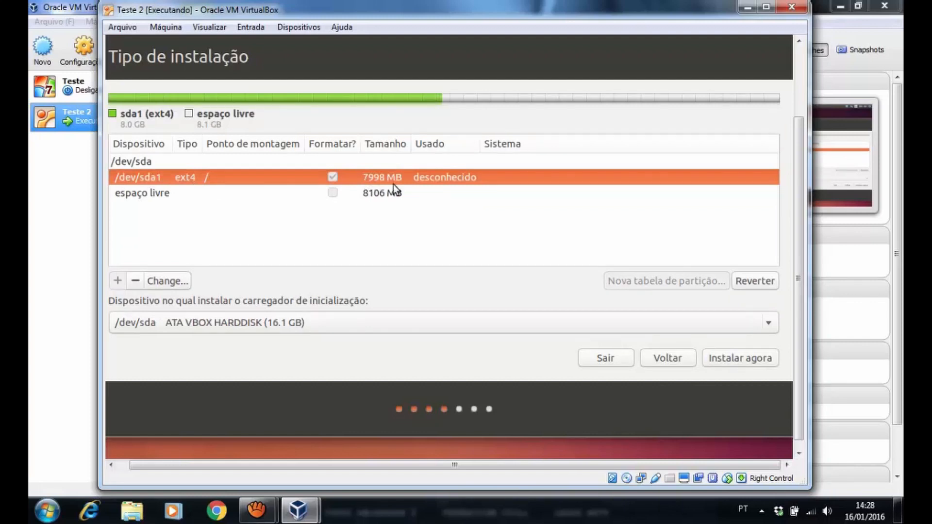
{"action": "left_click", "coordinate": [167, 194]}
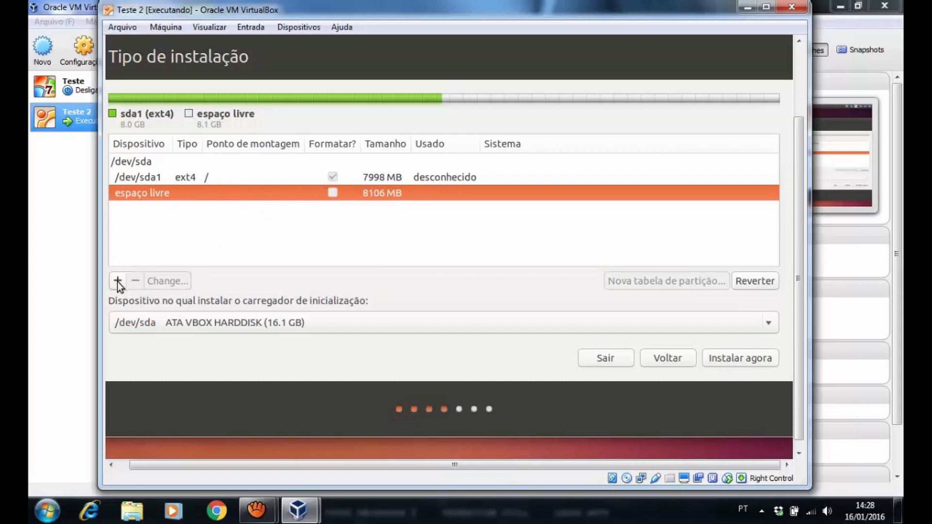
Create a 6999 MB ext4 partition /dev/sda5 mounted at /home, leaving 1106 MB free
{"action": "left_click", "coordinate": [175, 178]}
{"action": "left_click", "coordinate": [174, 191]}
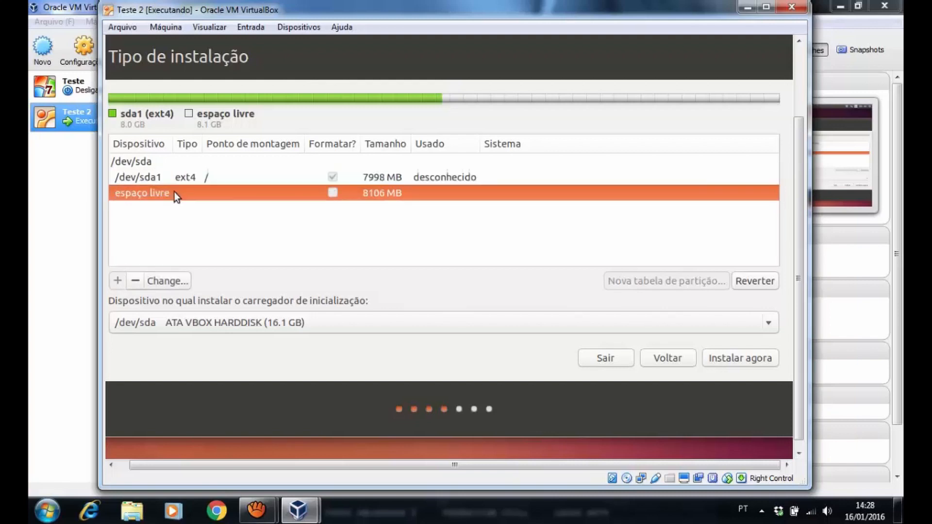
{"action": "left_click", "coordinate": [119, 282]}
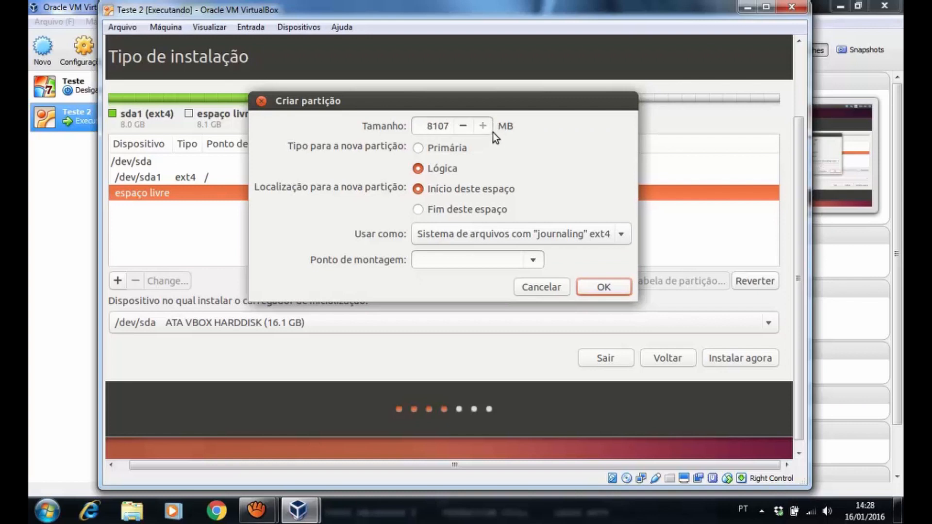
{"action": "left_click", "coordinate": [534, 263]}
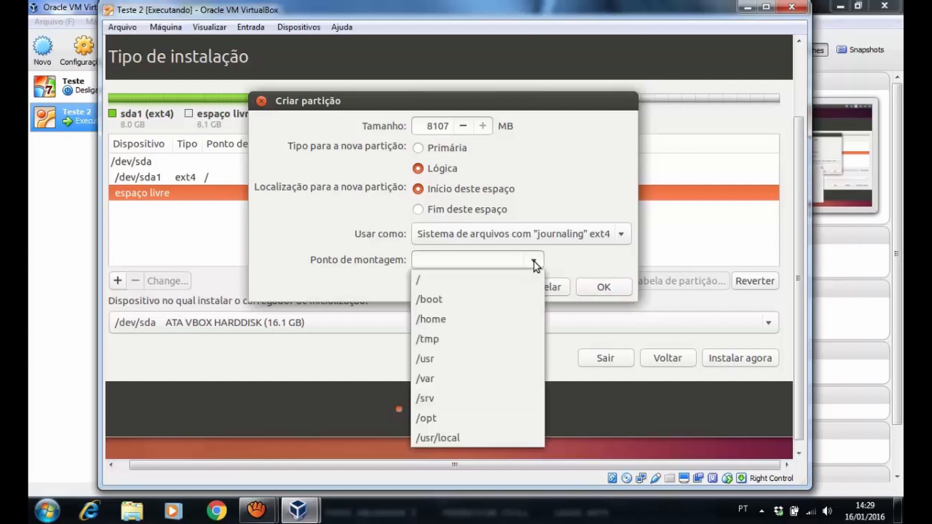
{"action": "left_click", "coordinate": [440, 320]}
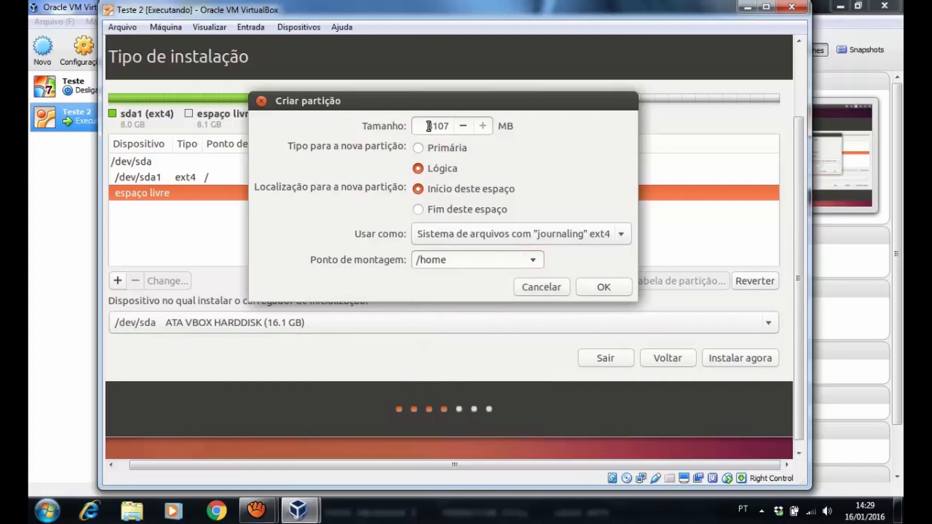
{"action": "left_click_drag", "start_coordinate": [427, 126], "coordinate": [448, 127]}
{"action": "left_click", "coordinate": [604, 287]}
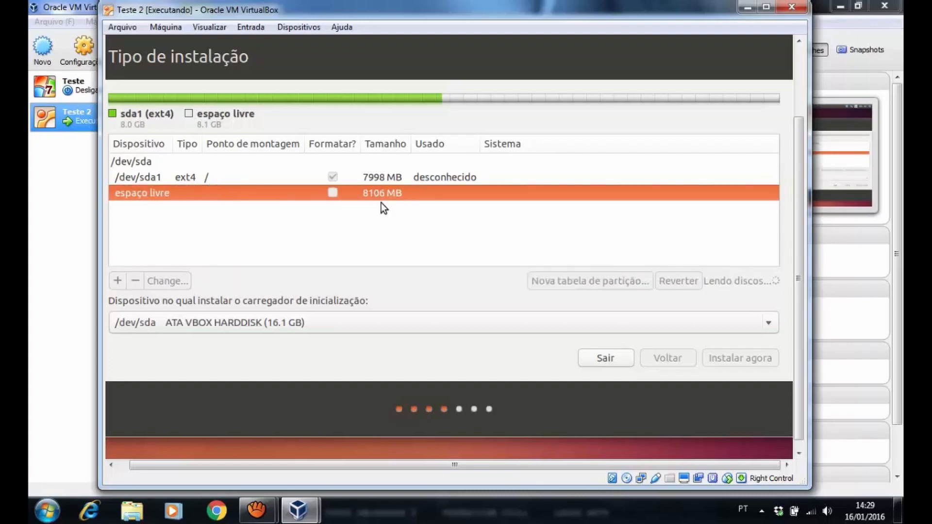
{"action": "left_click", "coordinate": [201, 194]}
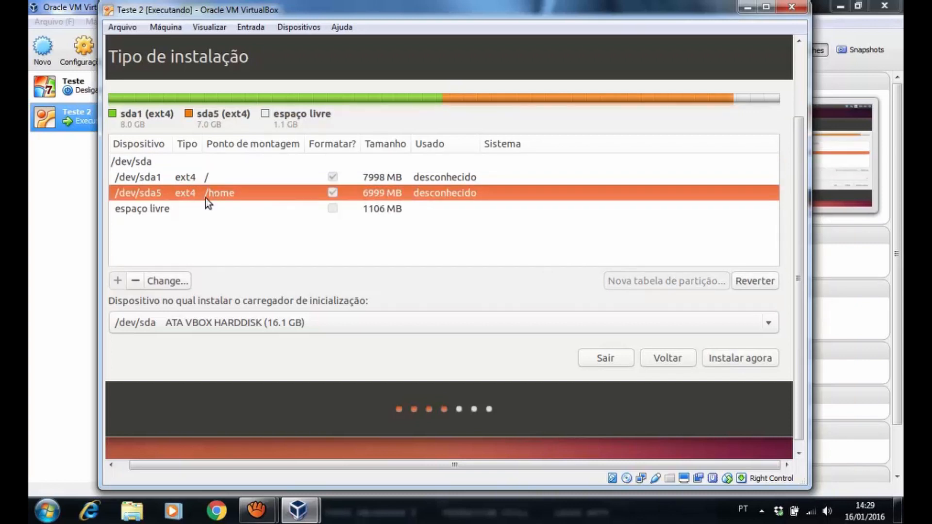
{"action": "left_click", "coordinate": [208, 178]}
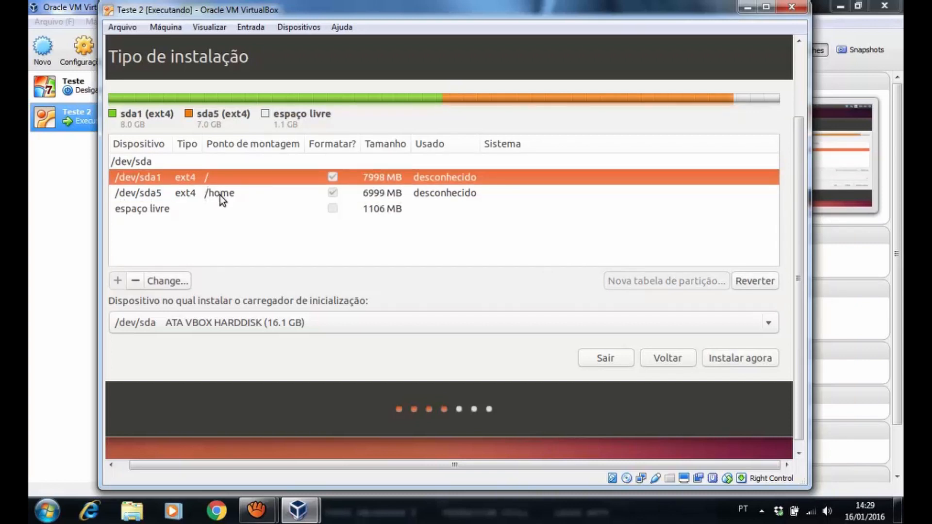
{"action": "left_click", "coordinate": [220, 195]}
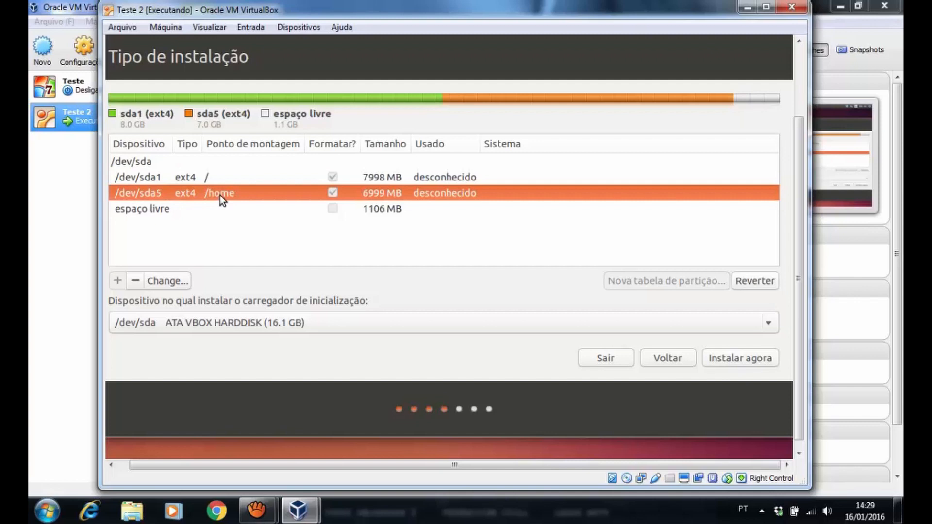
{"action": "left_click", "coordinate": [191, 209]}
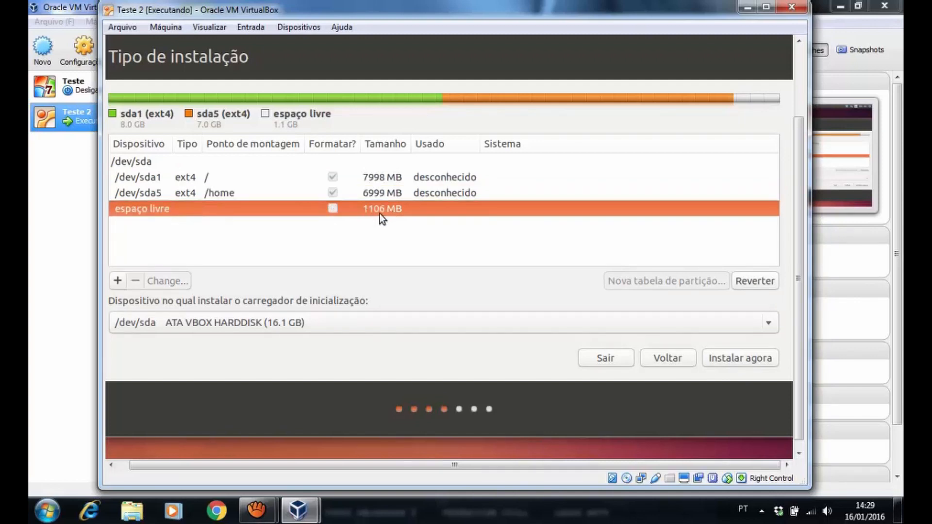
Create a 1106 MB logical partition from the remaining free space, used as swap (Área de troca)
{"action": "left_click", "coordinate": [117, 282]}
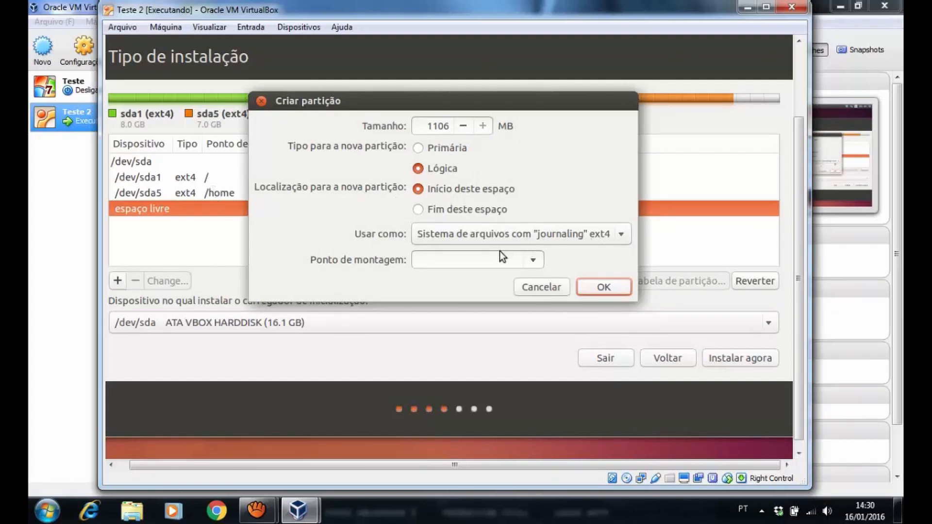
{"action": "left_click", "coordinate": [530, 262]}
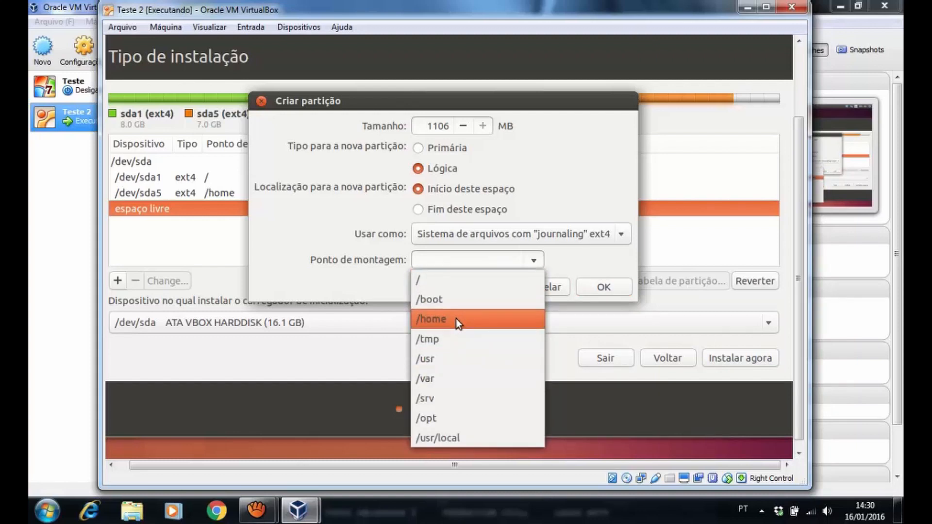
{"action": "left_click", "coordinate": [621, 246]}
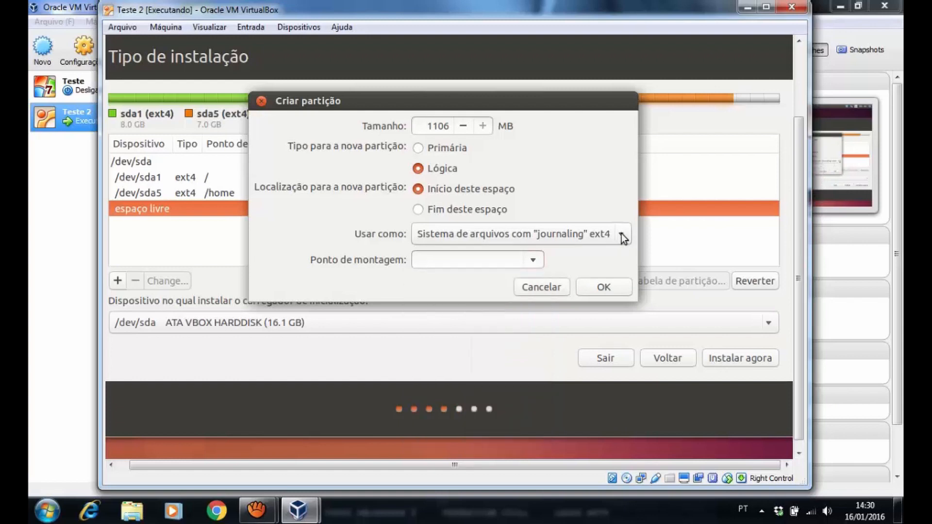
{"action": "left_click", "coordinate": [622, 236]}
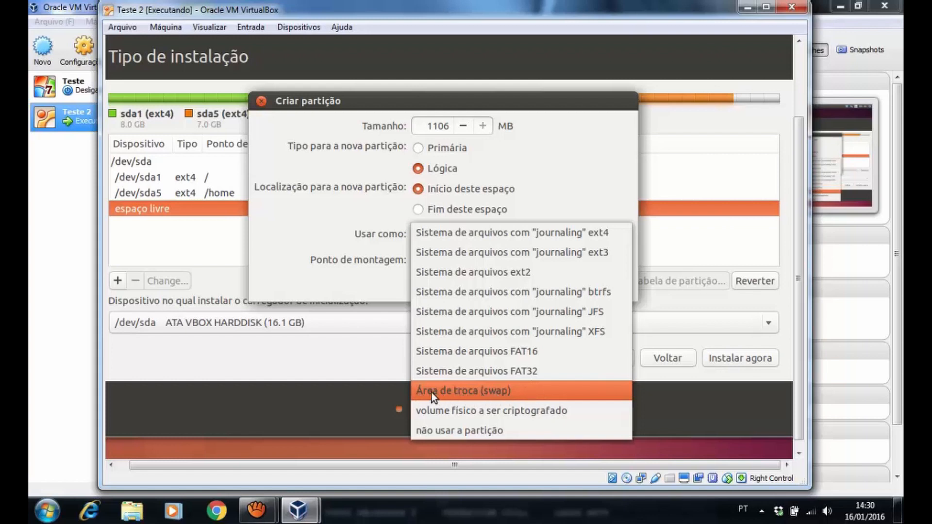
{"action": "left_click", "coordinate": [503, 393]}
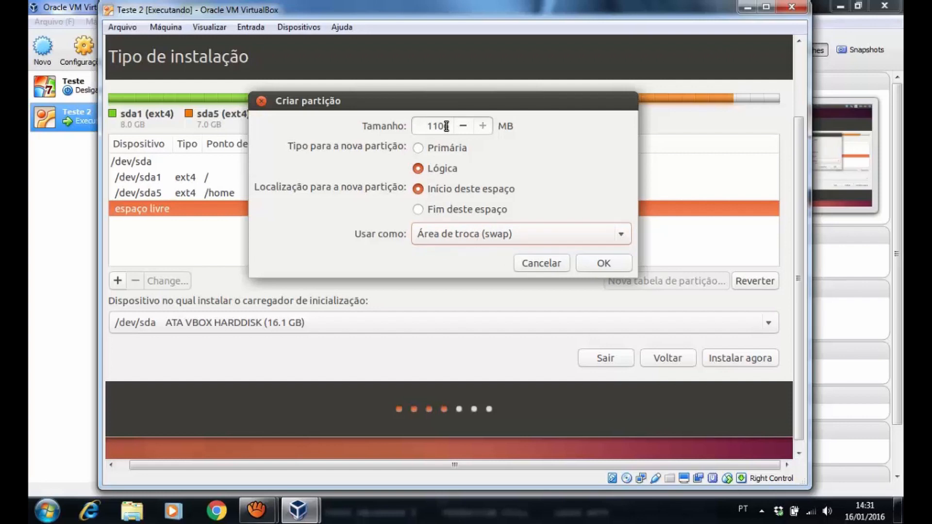
{"action": "left_click", "coordinate": [603, 264]}
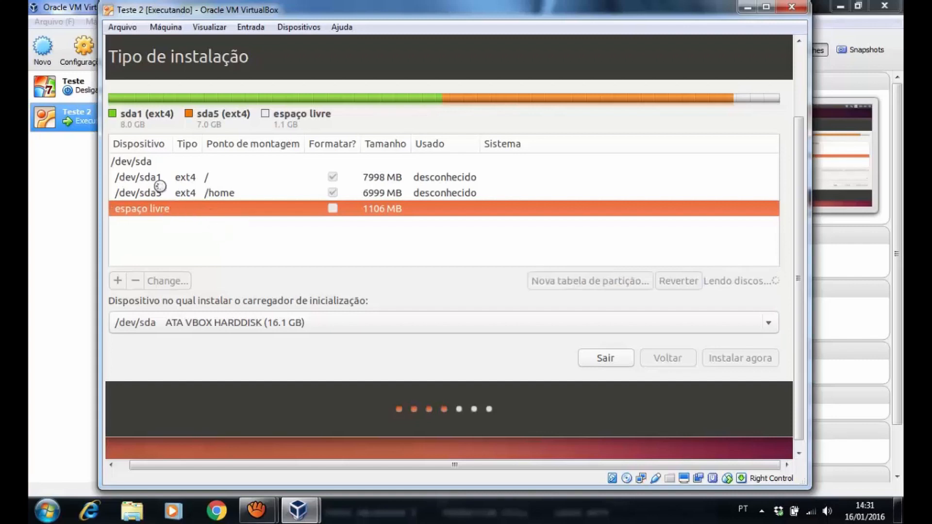
Check the /dev/sda1 root, /dev/sda5 /home and 1104 MB /dev/sda6 swap partitions in the table
{"action": "left_click", "coordinate": [206, 179]}
{"action": "left_click", "coordinate": [221, 197]}
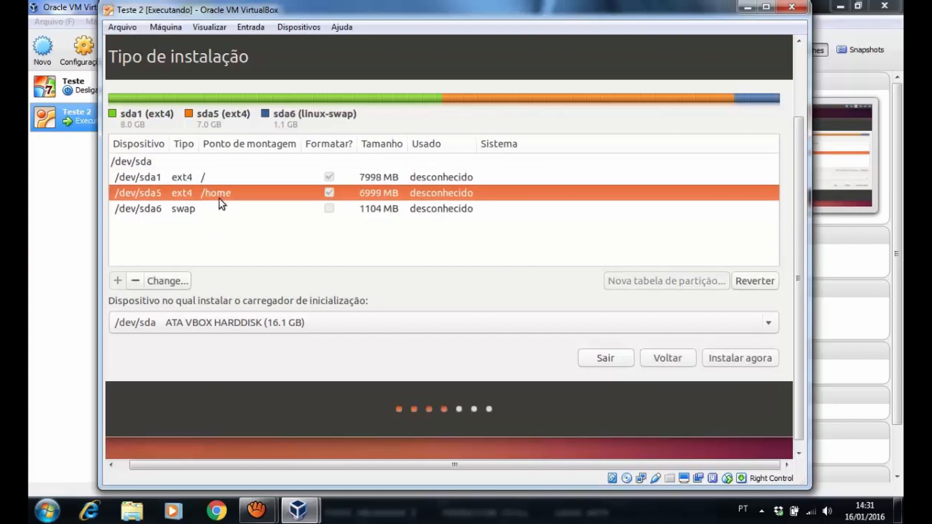
{"action": "left_click", "coordinate": [189, 214]}
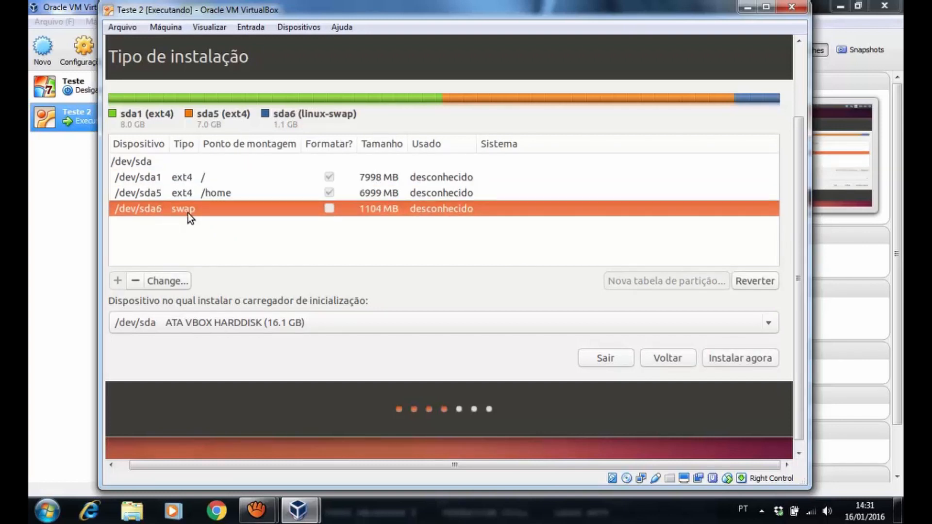
{"action": "left_click", "coordinate": [363, 177]}
{"action": "left_click", "coordinate": [366, 196]}
{"action": "left_click", "coordinate": [372, 211]}
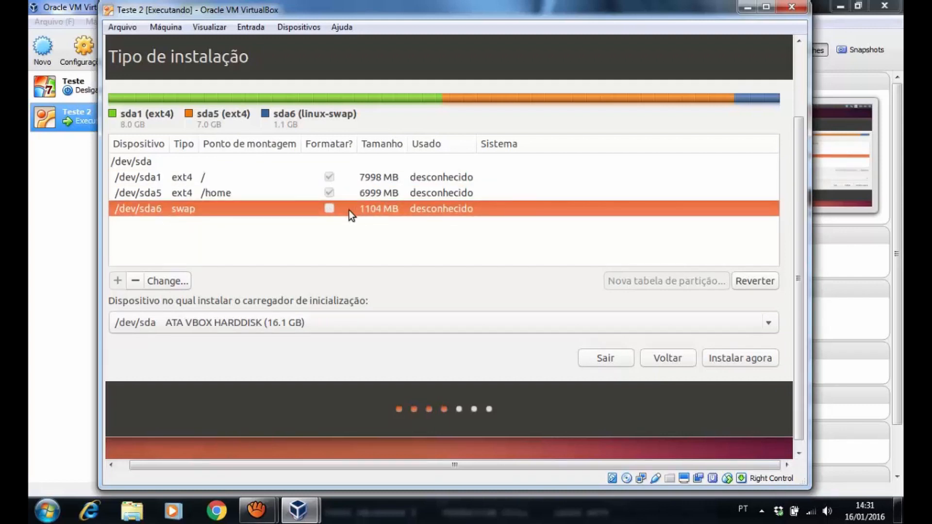
{"action": "left_click", "coordinate": [220, 179]}
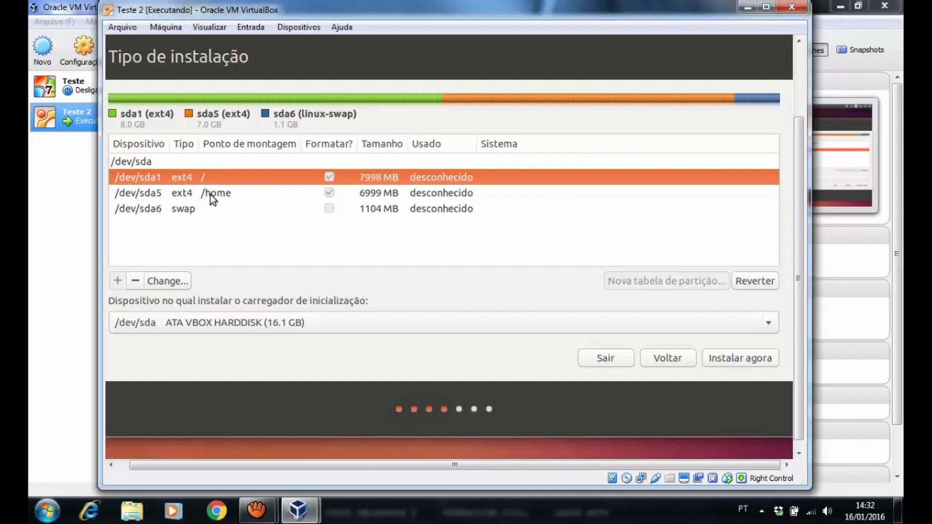
Start the installation with Instalar agora and confirm writing the partition changes to disk
{"action": "left_click", "coordinate": [751, 360]}
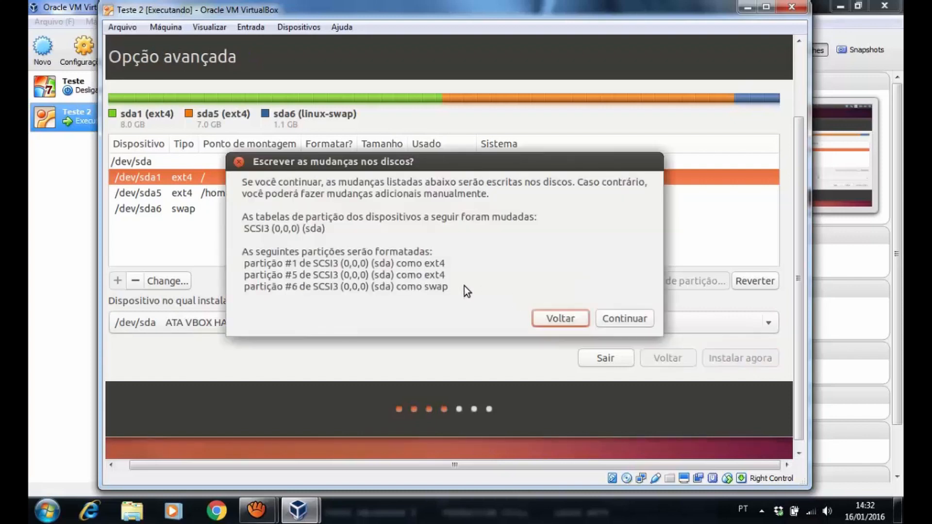
{"action": "left_click", "coordinate": [626, 319]}
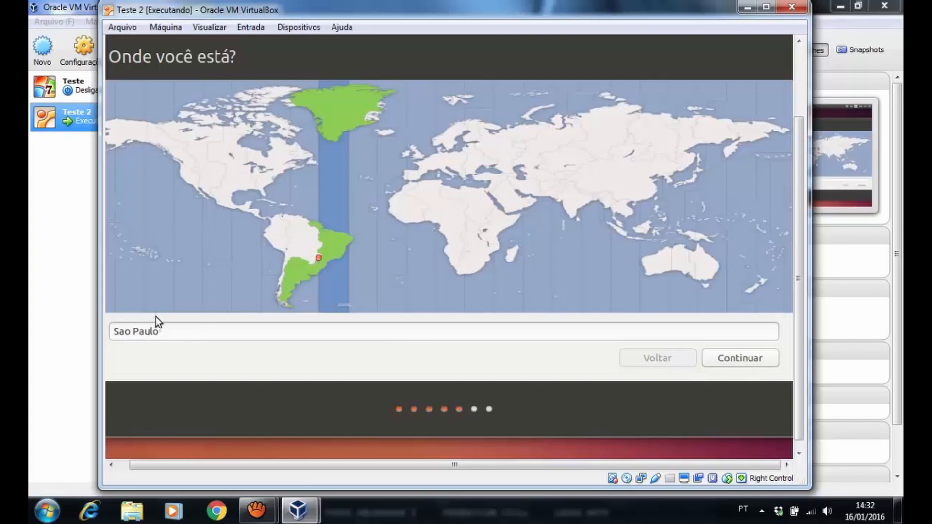
Re-enter the location as Sao Paulo and dismiss the city suggestion list
{"action": "left_click_drag", "start_coordinate": [166, 332], "coordinate": [106, 337]}
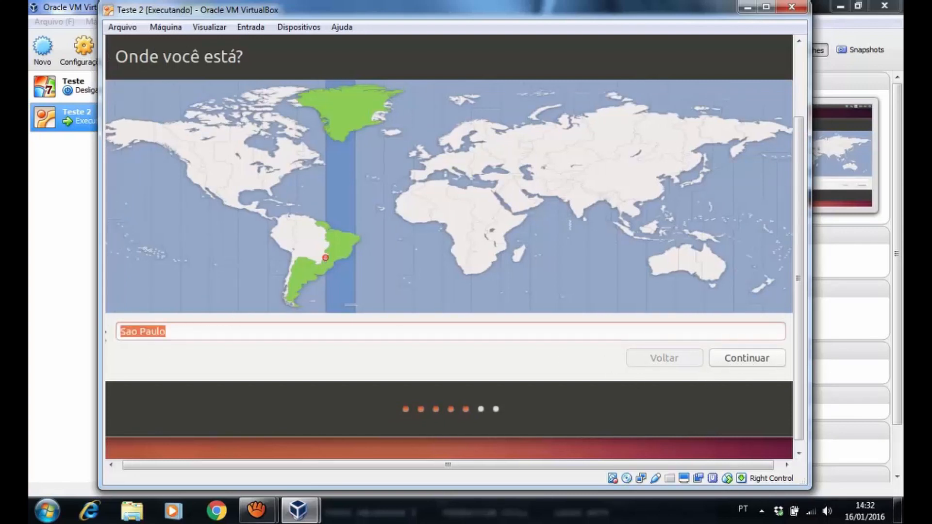
{"action": "left_click", "coordinate": [217, 335]}
{"action": "key", "text": "BackSpace"}
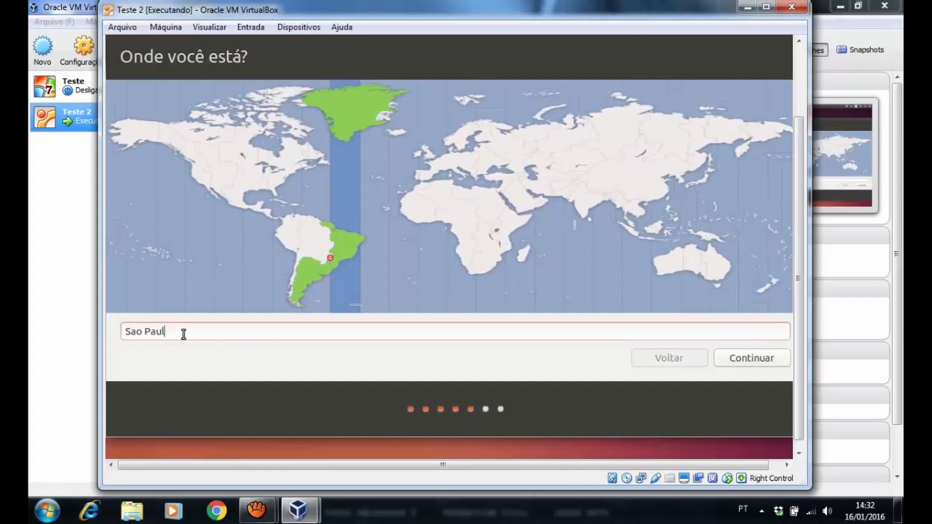
{"action": "type", "text": "o"}
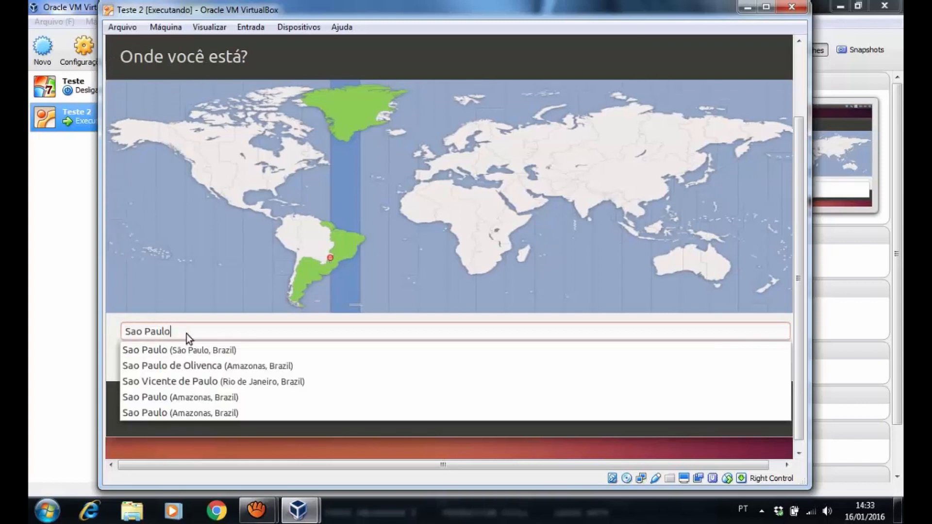
{"action": "left_click", "coordinate": [519, 309]}
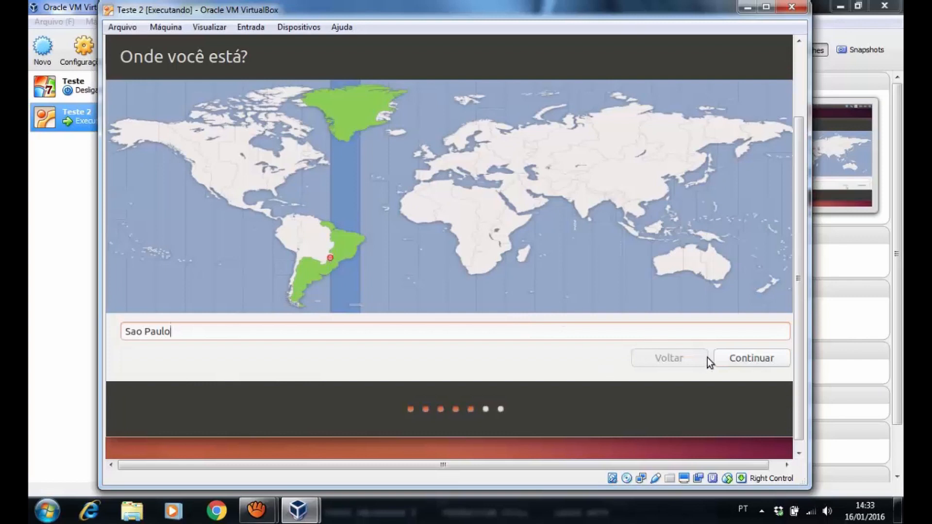
Accept Sao Paulo as the location and scroll the VM view so the keyboard step fits
{"action": "left_click", "coordinate": [765, 361]}
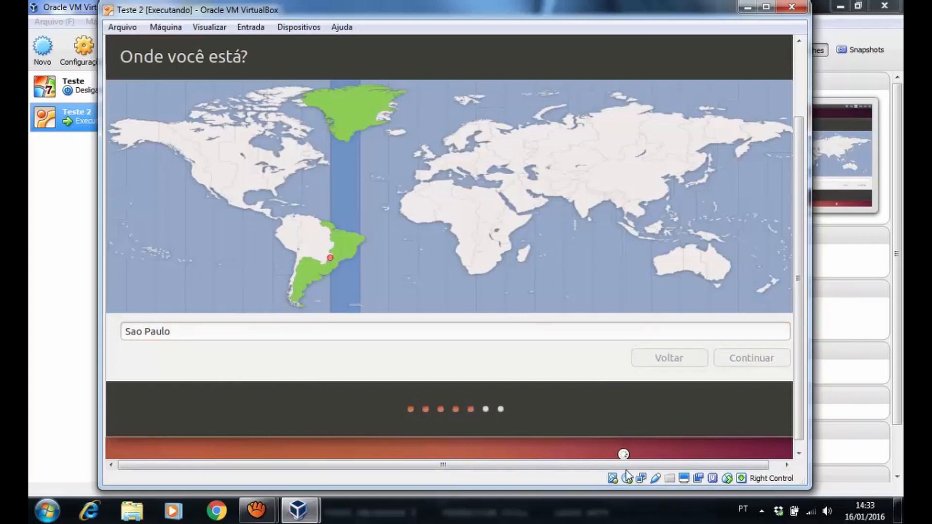
{"action": "left_click_drag", "start_coordinate": [634, 467], "coordinate": [645, 466]}
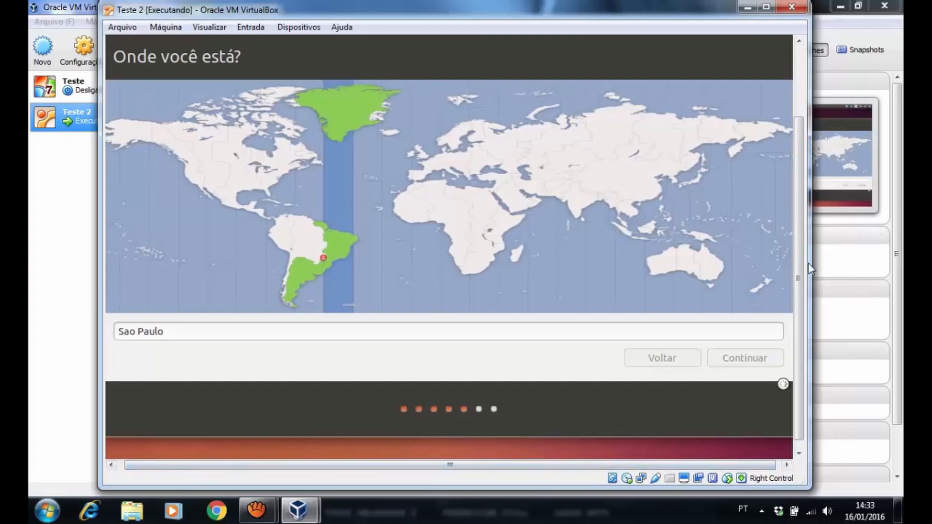
{"action": "left_click_drag", "start_coordinate": [799, 268], "coordinate": [812, 244]}
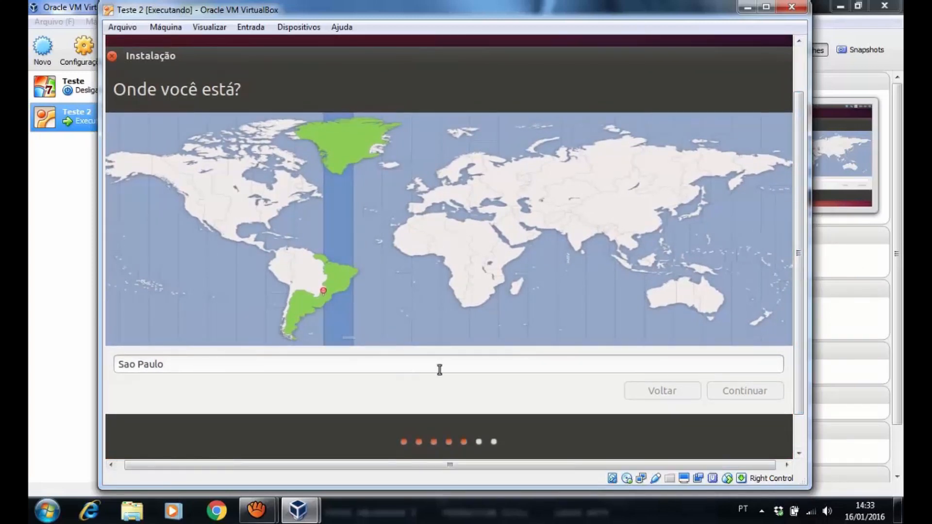
{"action": "left_click_drag", "start_coordinate": [798, 257], "coordinate": [801, 267]}
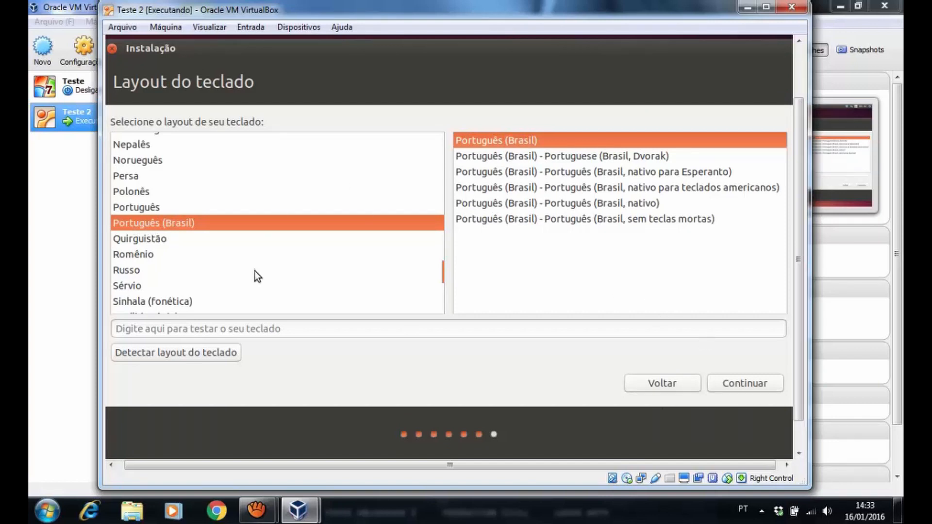
Keep the Português (Brasil) keyboard layout and continue to the Quem é você? page
{"action": "left_click", "coordinate": [753, 386]}
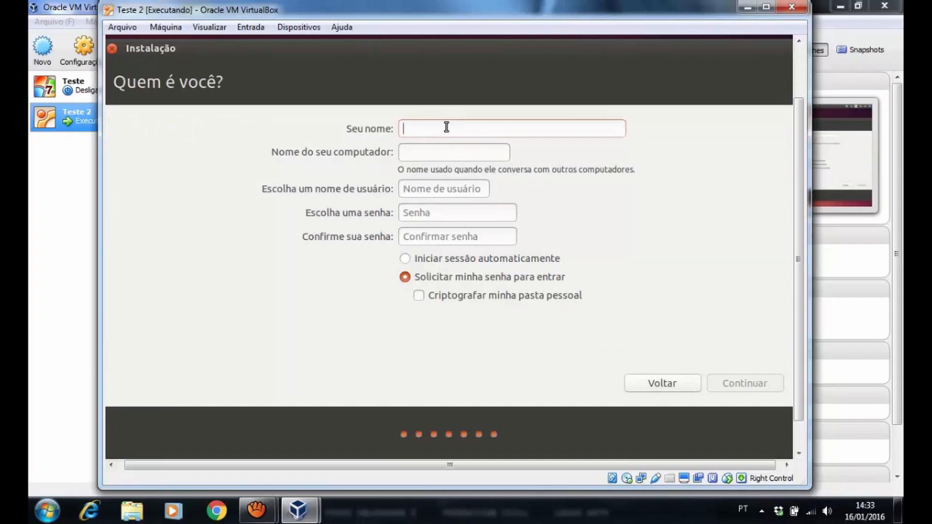
Enter the user's full name, keep the suggested username, and type and confirm the account password
{"action": "type", "text": "Paulo"}
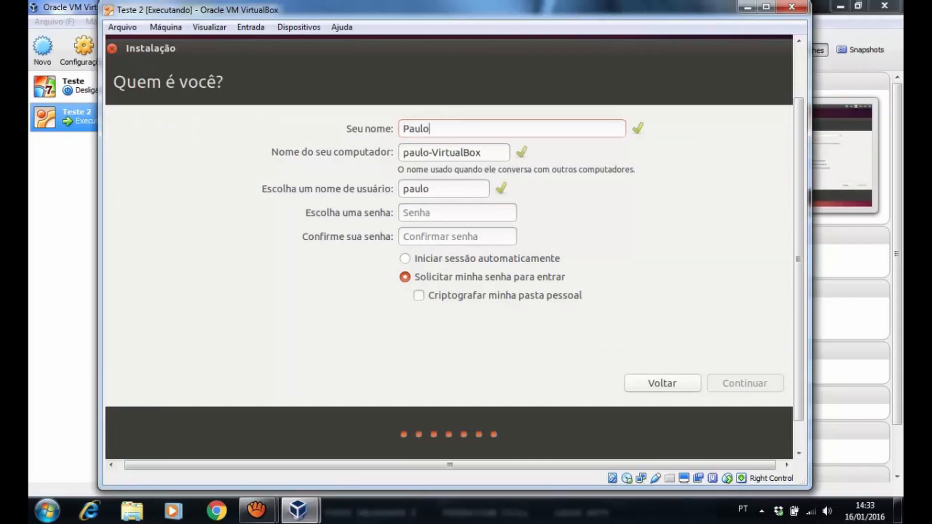
{"action": "type", "text": " Vitor"}
{"action": "left_click", "coordinate": [447, 190]}
{"action": "left_click", "coordinate": [441, 212]}
{"action": "type", "text": "123456"}
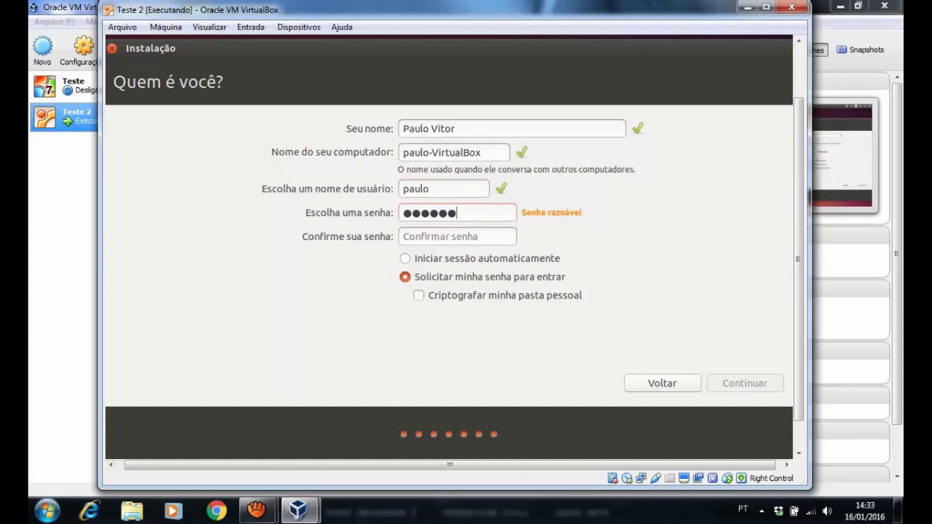
{"action": "left_click", "coordinate": [440, 238]}
{"action": "type", "text": "123456"}
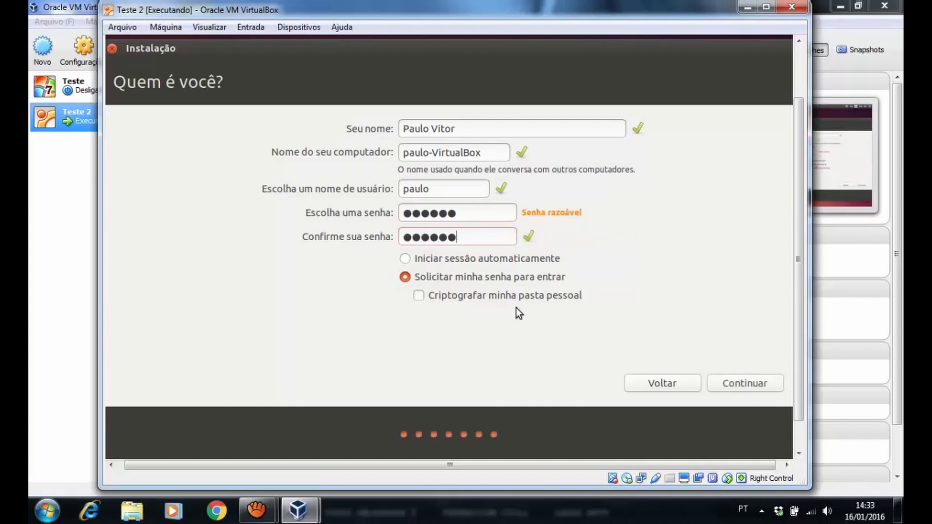
Set login to 'Solicitar minha senha para entrar' and submit the account details
{"action": "left_click", "coordinate": [486, 260]}
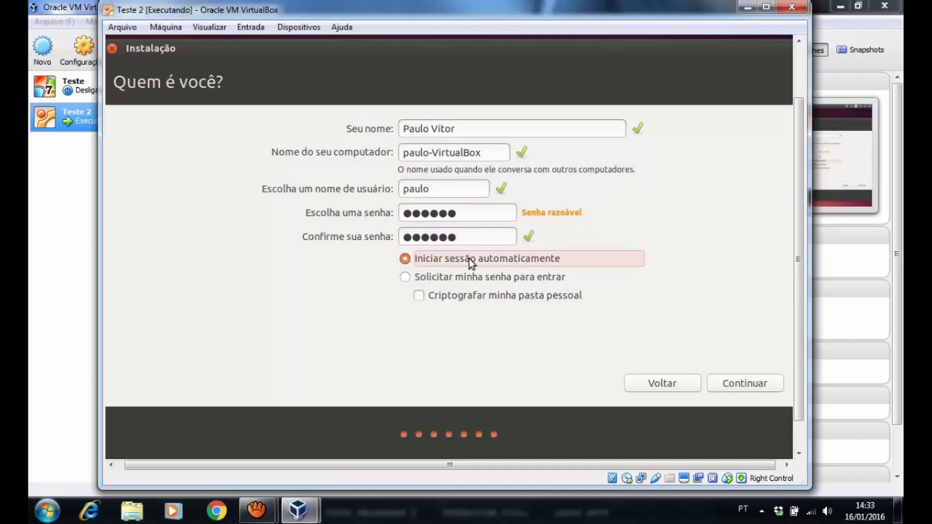
{"action": "left_click", "coordinate": [407, 279]}
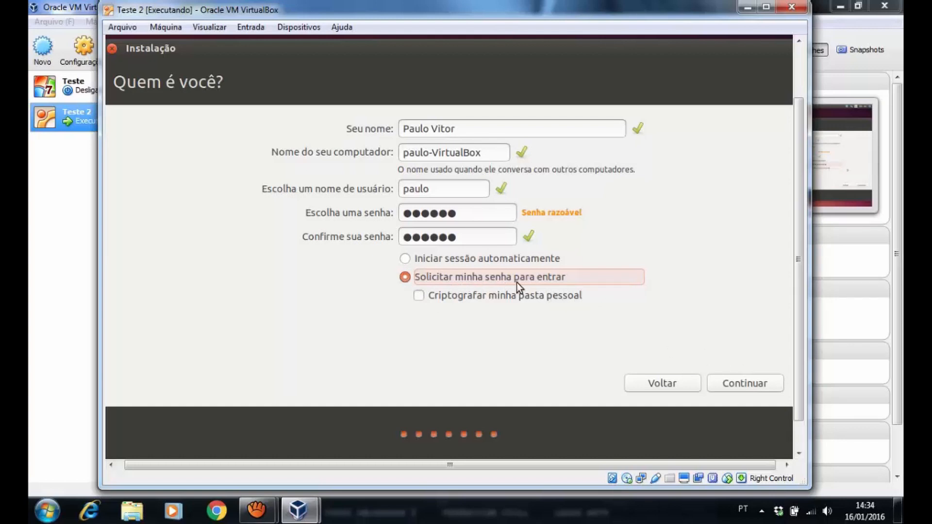
{"action": "left_click", "coordinate": [749, 385]}
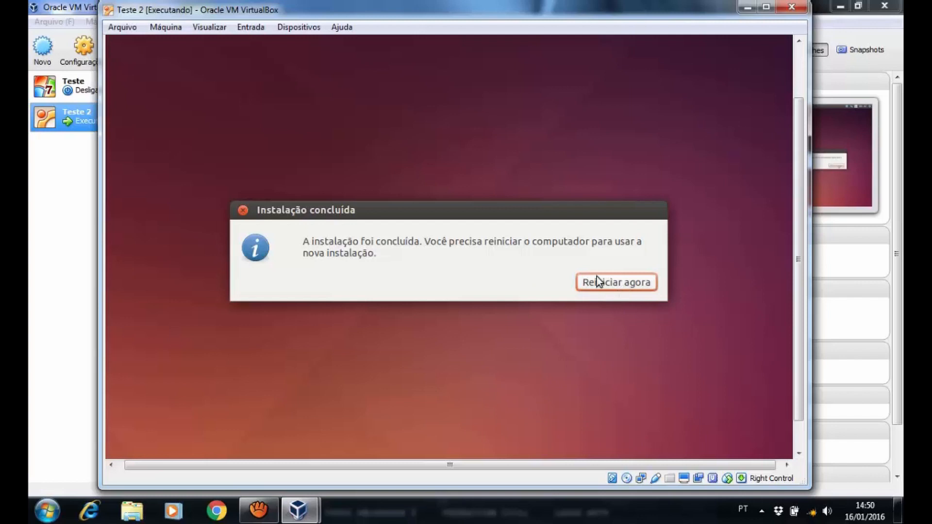
Power off Teste 2 with 'Desligar a máquina' and return to the VirtualBox Manager
{"action": "left_click", "coordinate": [792, 8]}
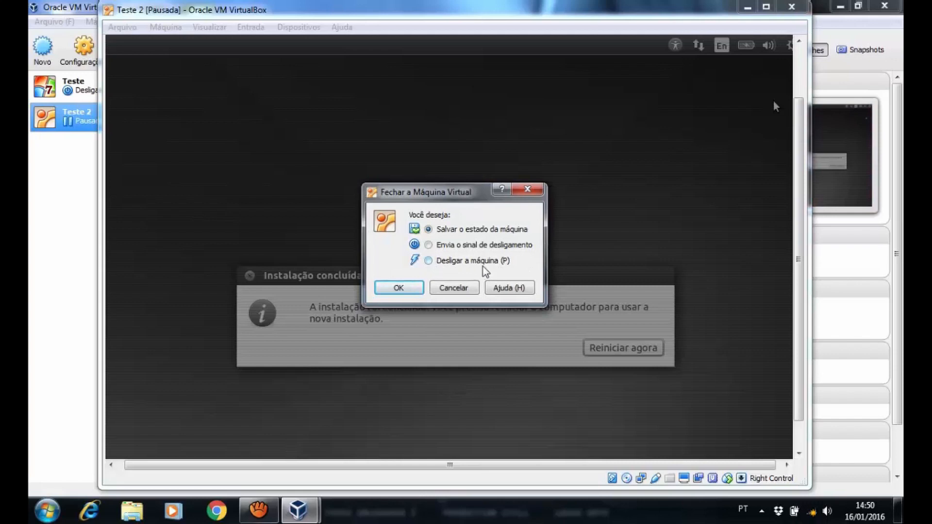
{"action": "left_click", "coordinate": [430, 263]}
{"action": "left_click", "coordinate": [398, 288]}
{"action": "key", "text": "F8"}
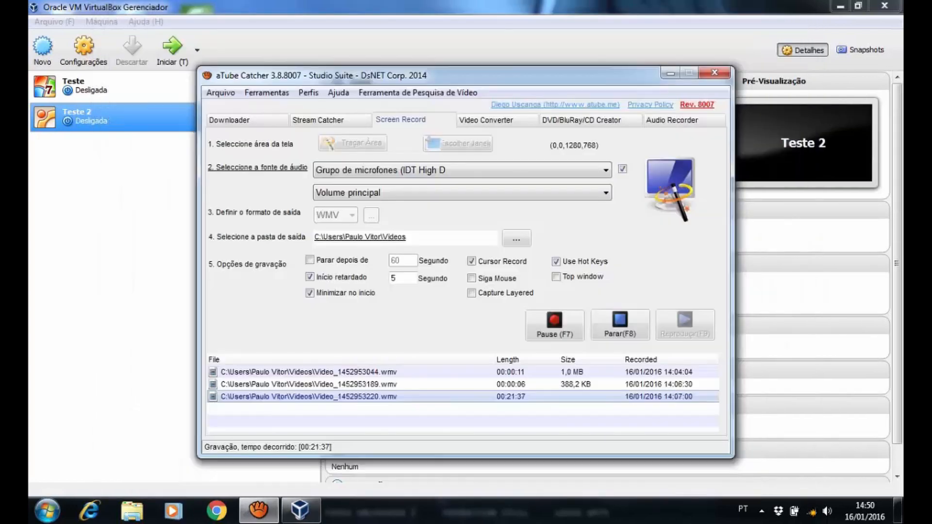
{"action": "left_click", "coordinate": [669, 73]}
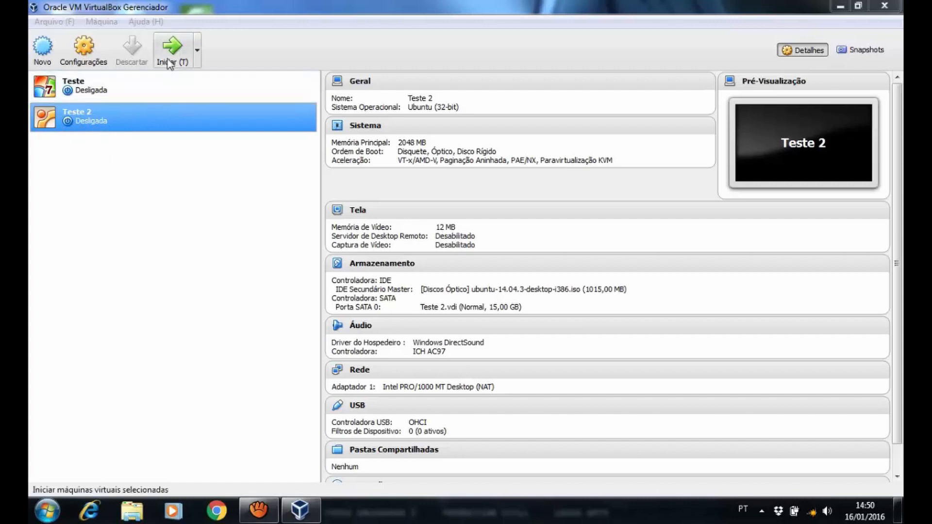
Start Teste 2 and maximize its window to boot into the installed Ubuntu 14.04 LTS
{"action": "left_click", "coordinate": [169, 60]}
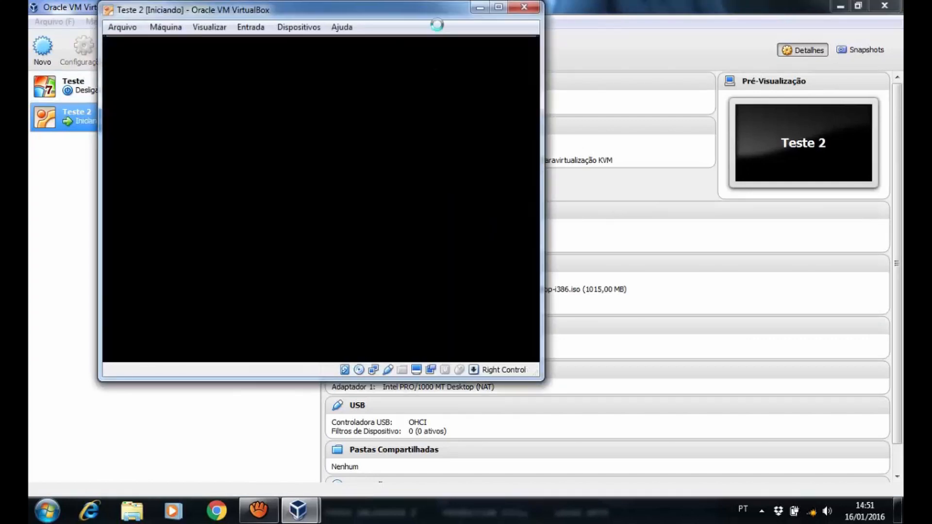
{"action": "left_click", "coordinate": [499, 7]}
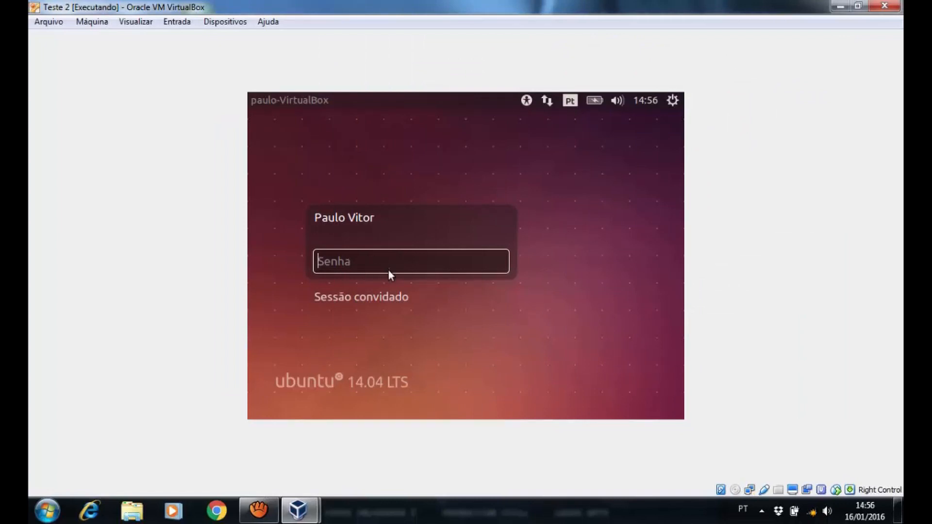
Enter the account password at the Ubuntu login screen to reach the desktop
{"action": "type", "text": "p"}
{"action": "key", "text": "Return"}
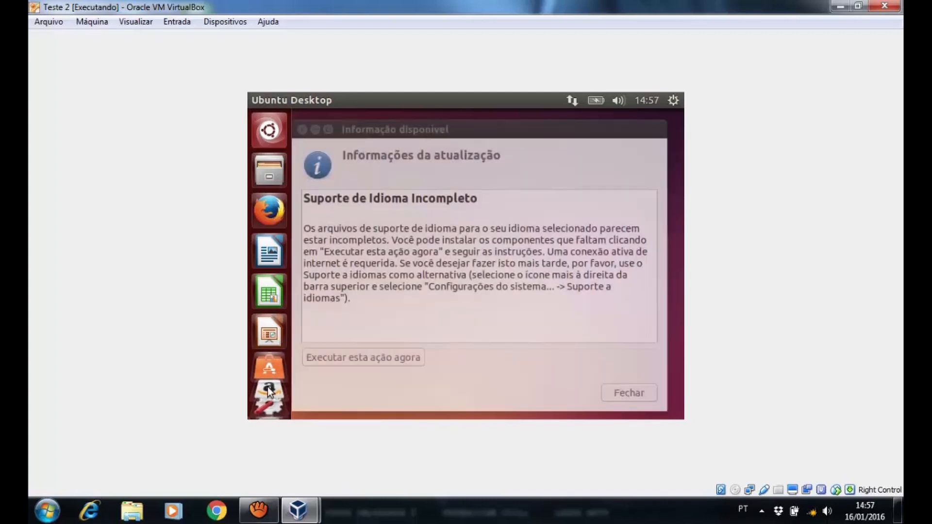
Close the incomplete language support notice and launch LibreOffice Writer from the launcher
{"action": "left_click", "coordinate": [630, 394]}
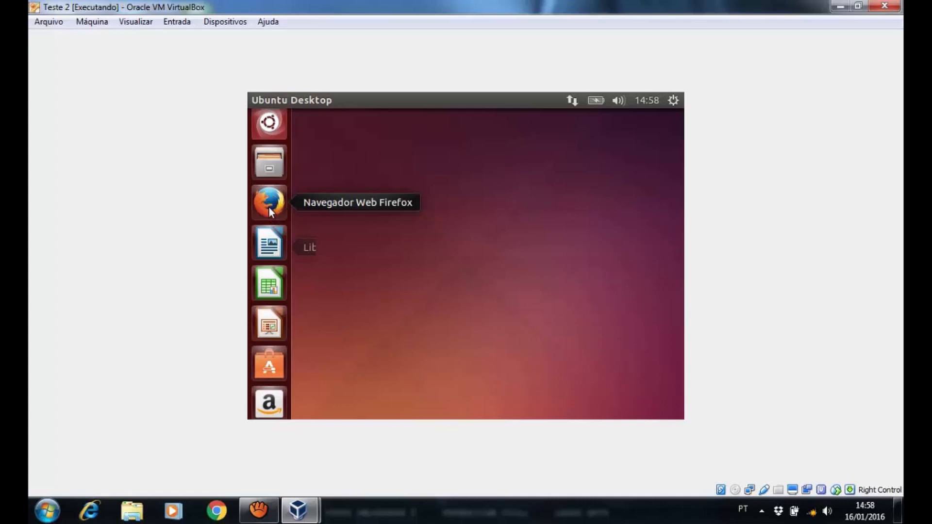
{"action": "left_click", "coordinate": [277, 248]}
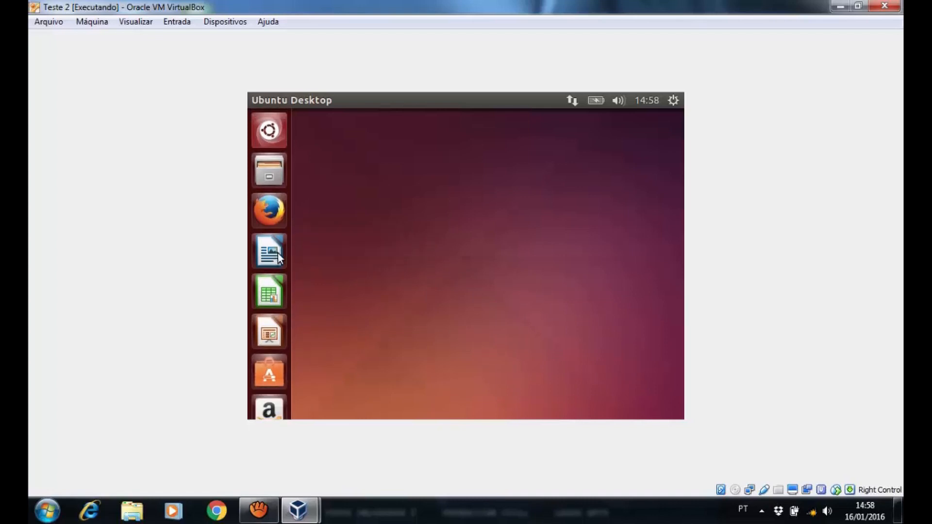